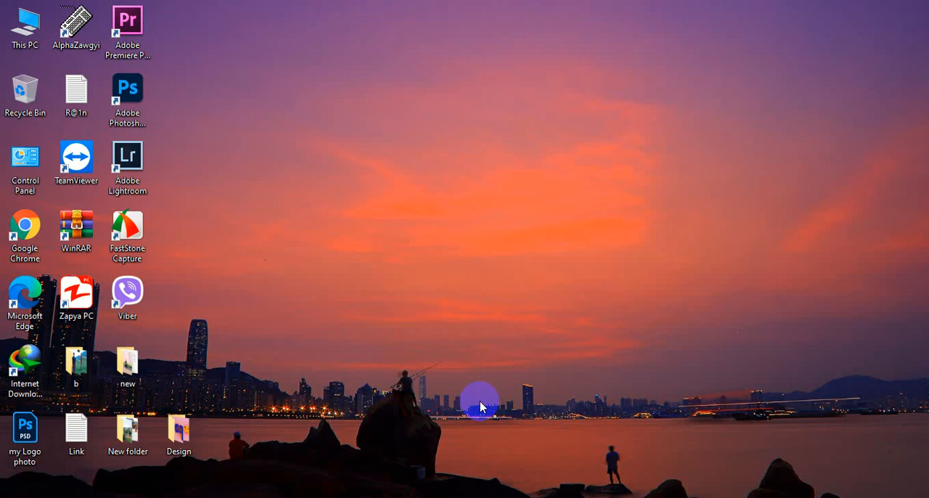
- View the two finished 3D lettering samples kayay.jpg and ppp.jpg in Photos, and minimize the viewer
click(533, 497)
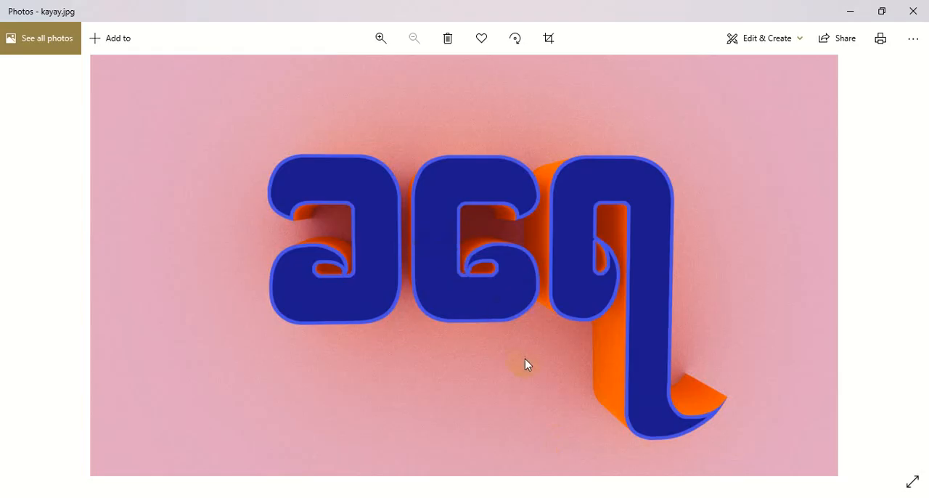
click(612, 352)
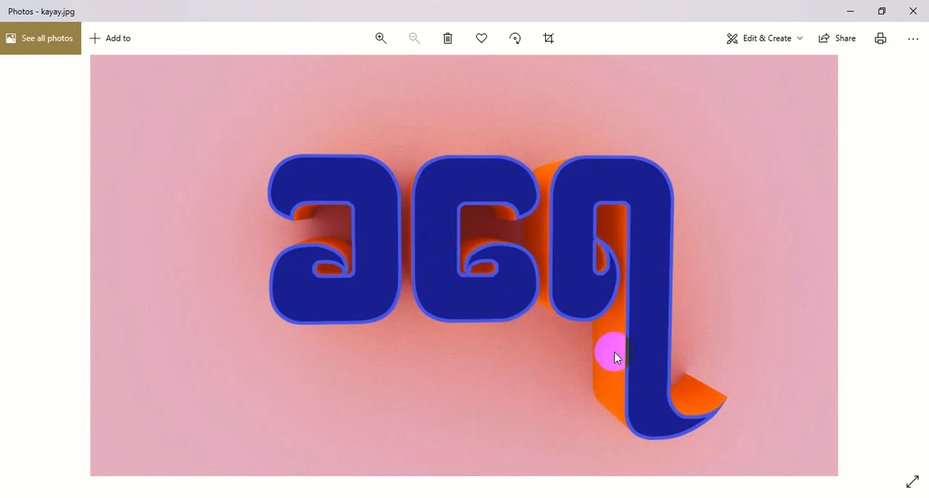
click(911, 260)
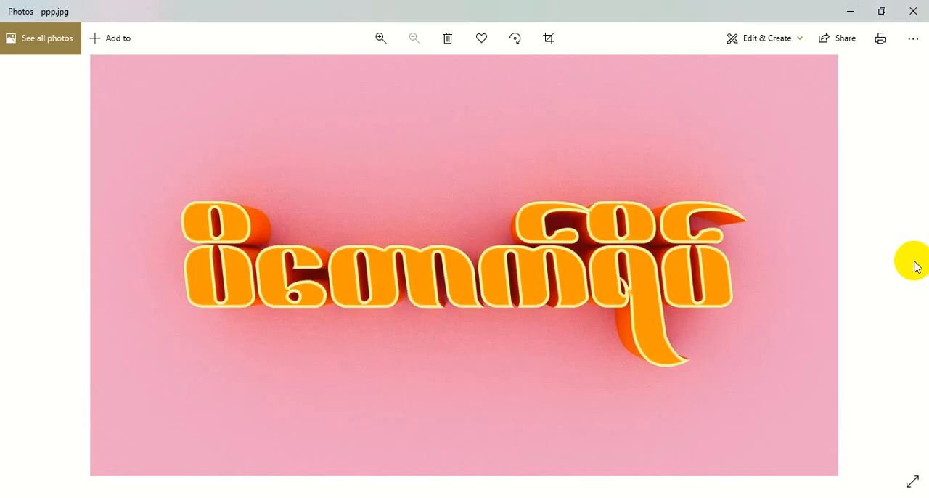
click(19, 260)
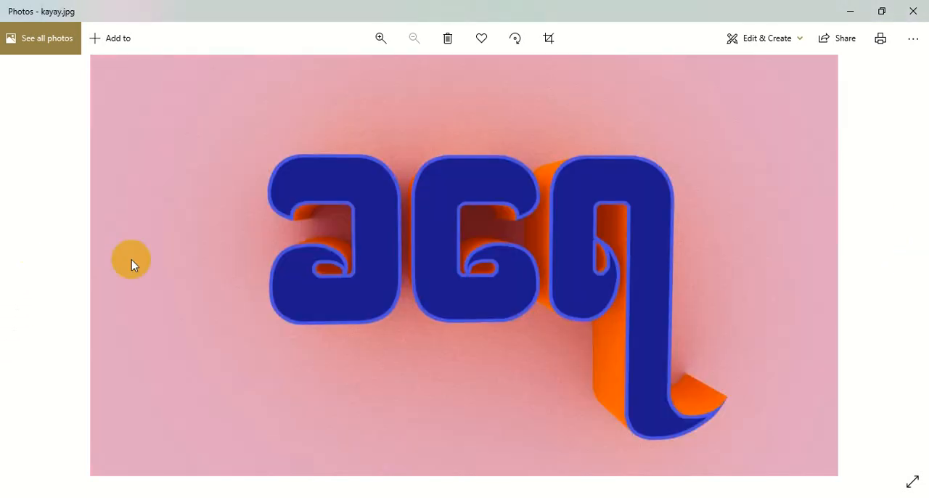
click(912, 260)
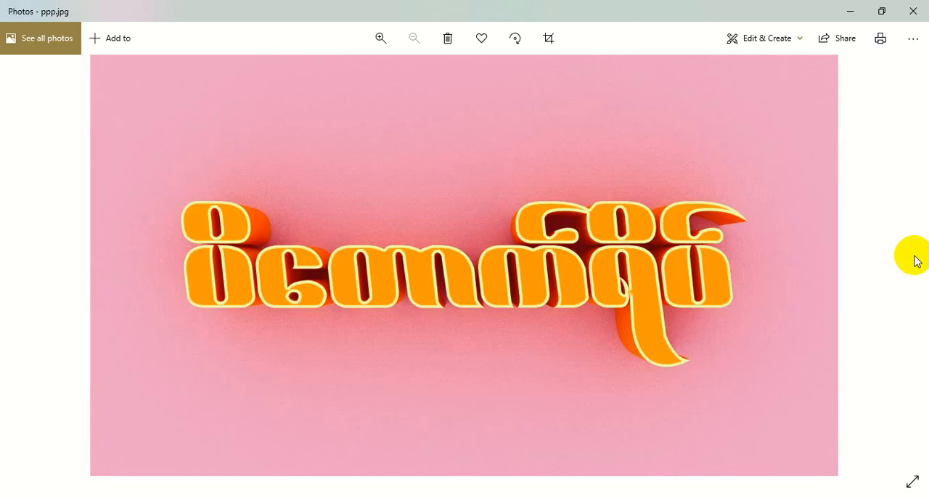
click(849, 12)
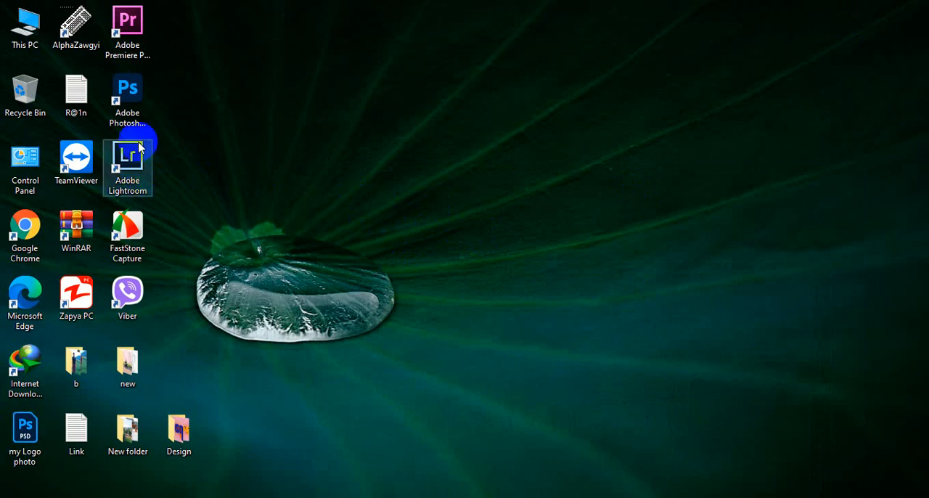
- Launch Photoshop, dismiss the Selective Tool window and create a document from the recent 1280 x 720 px, 72 ppi preset
double_click(126, 98)
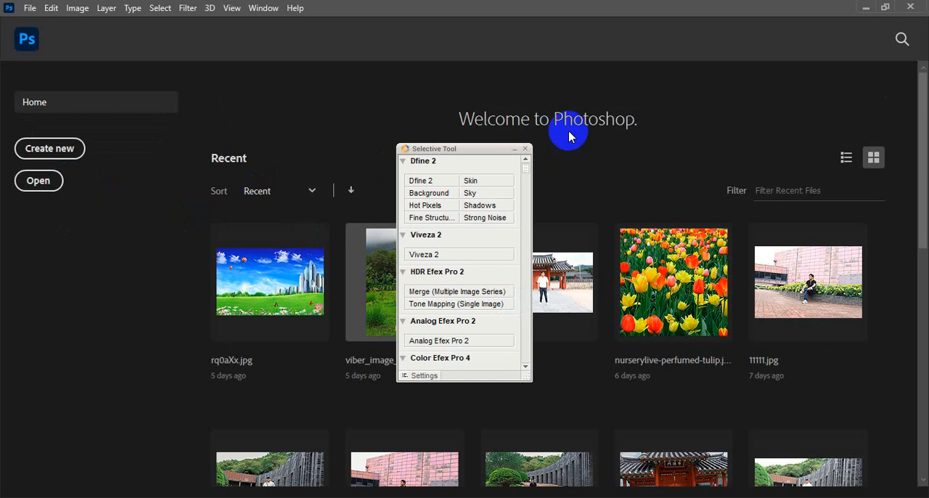
click(525, 148)
click(40, 150)
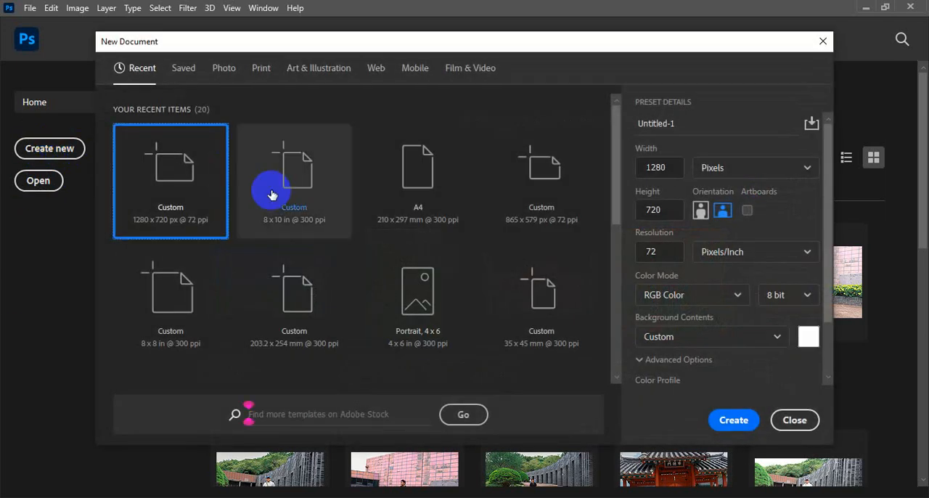
double_click(170, 180)
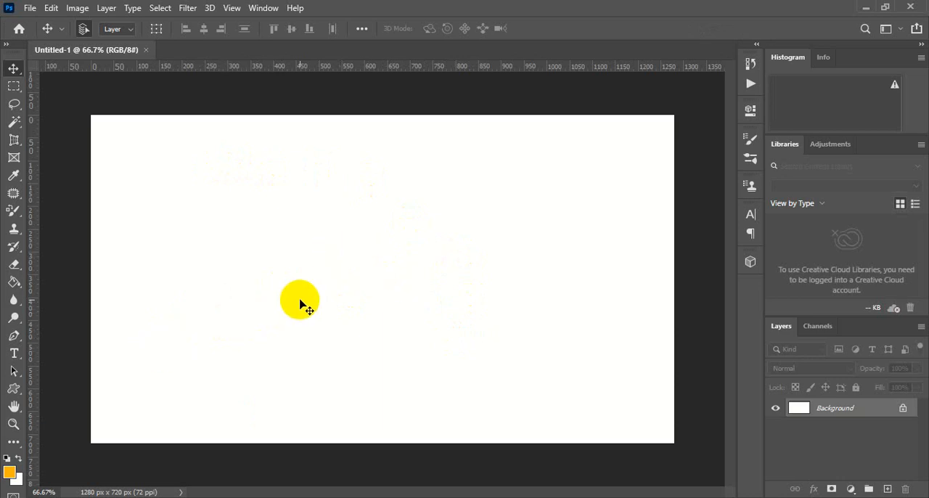
- Activate the Horizontal Type tool and choose the W33Art House font
click(18, 354)
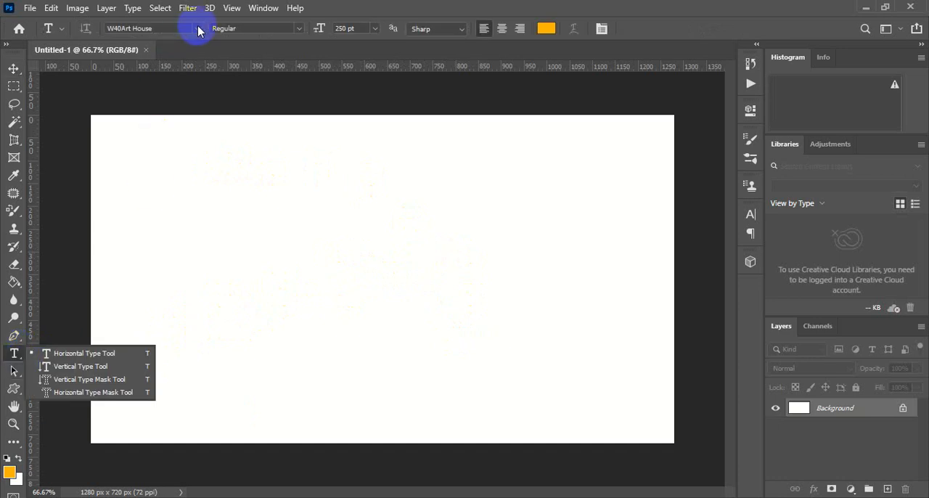
click(199, 31)
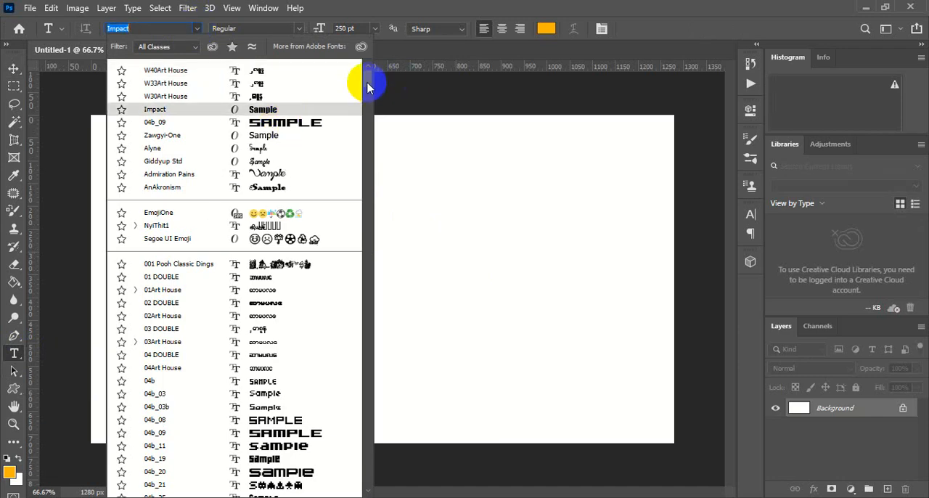
drag(367, 85, 370, 362)
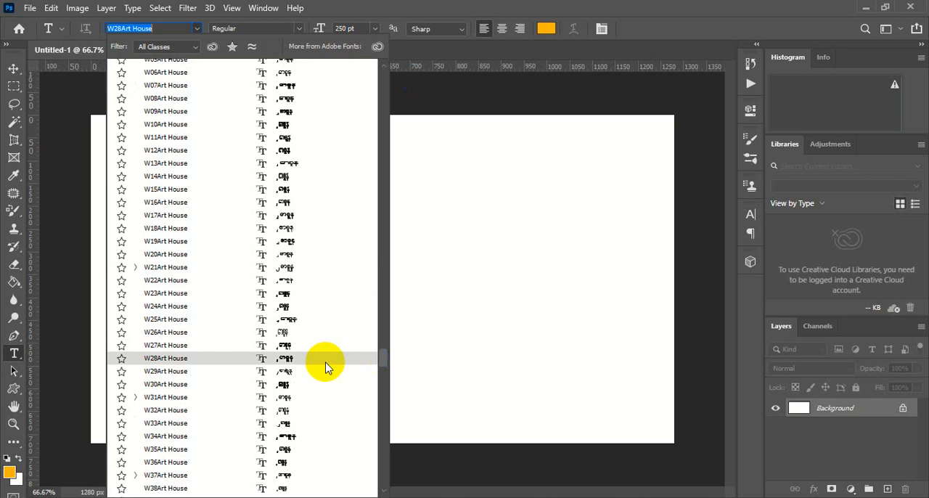
click(167, 425)
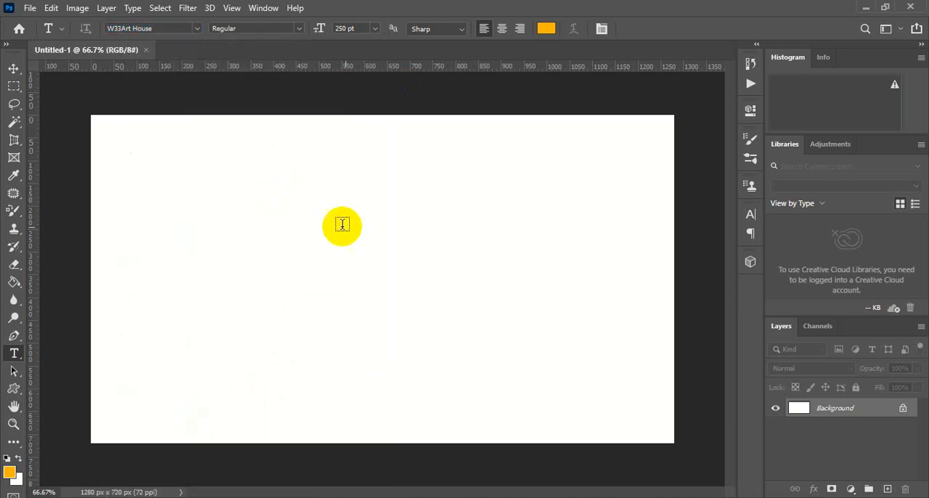
- Add a text layer near the middle of the canvas and set its text color to dark gray 434343
click(363, 272)
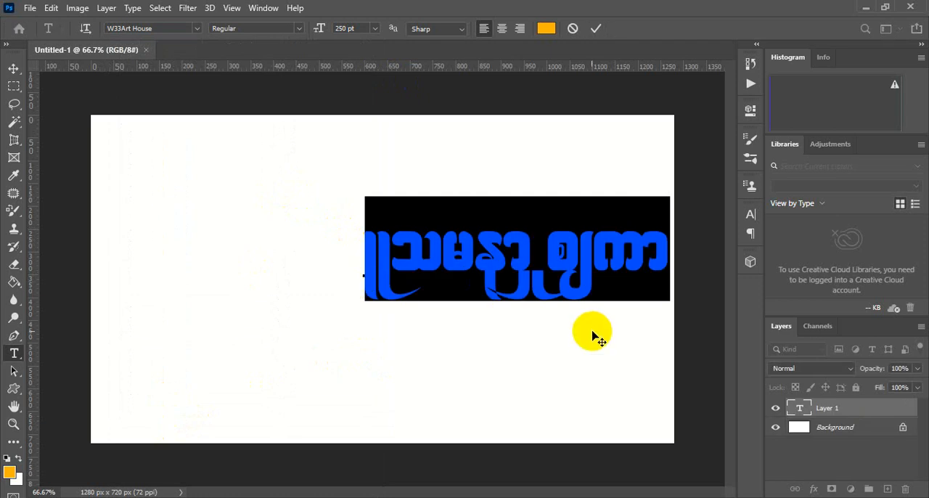
drag(595, 338, 450, 355)
click(547, 29)
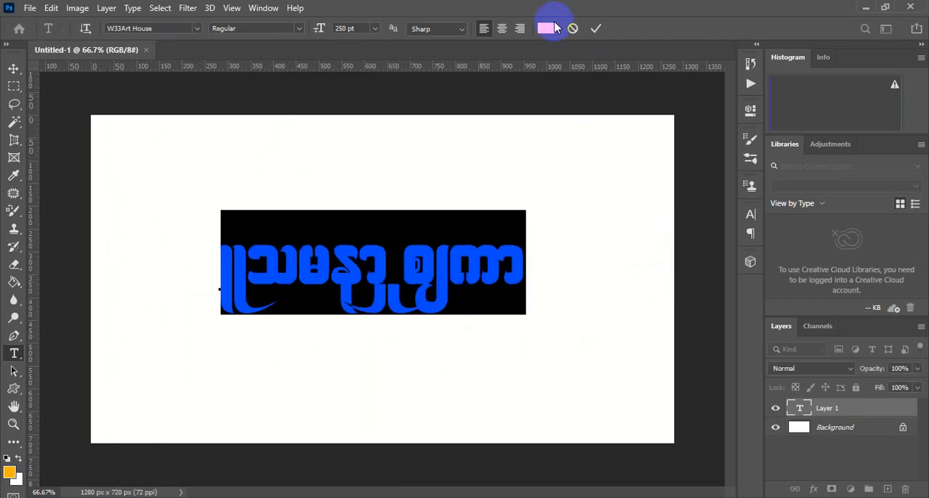
drag(588, 180, 555, 196)
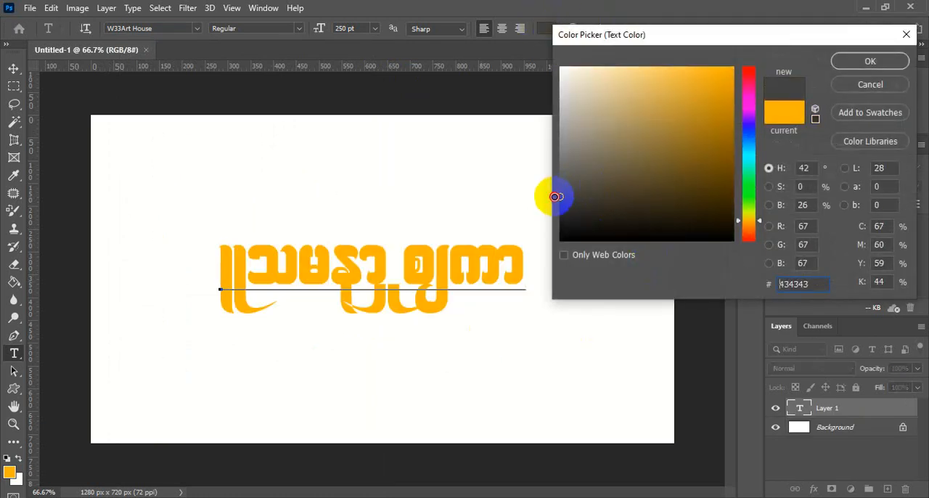
click(863, 61)
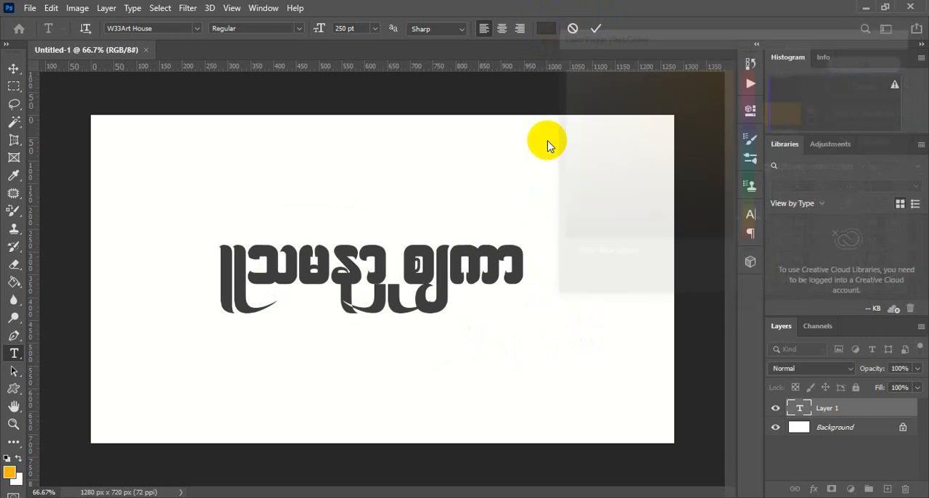
- Replace the placeholder text with a trial Burmese word and erase that word from the text layer
key(ctrl+a)
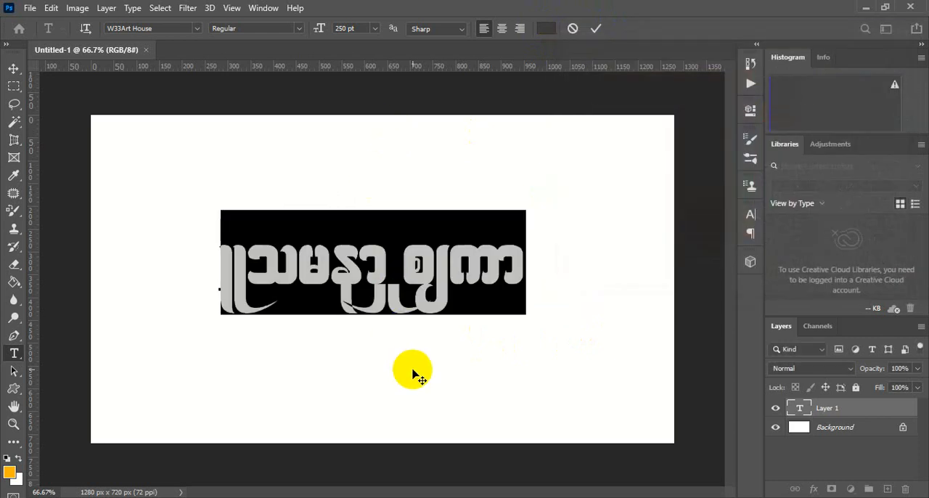
text(၃၄၅)
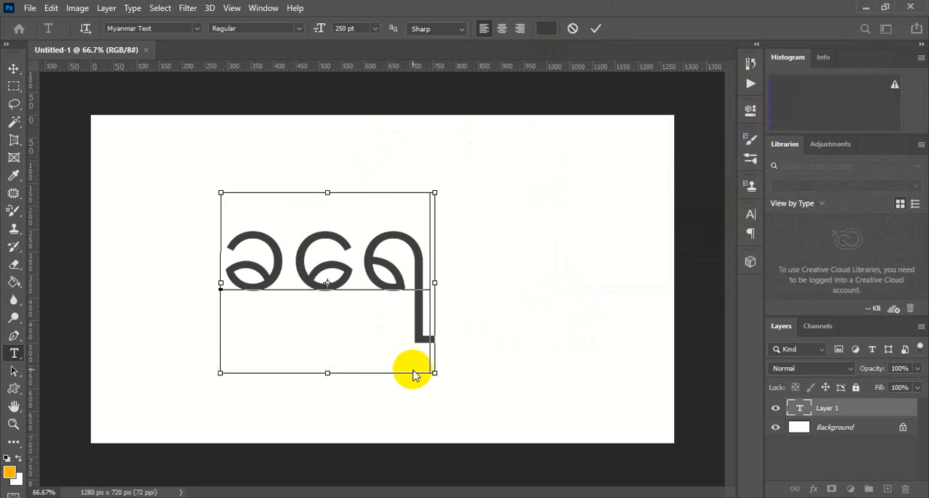
key(BackSpace)
key(BackSpace)
key(BackSpace)
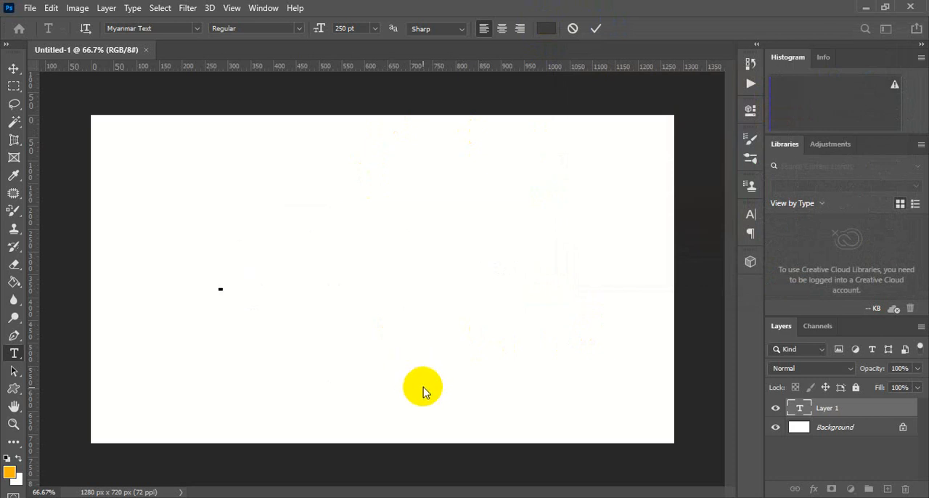
- Set the font of the emptied text layer back to W33Art House
click(160, 28)
text(wood Std)
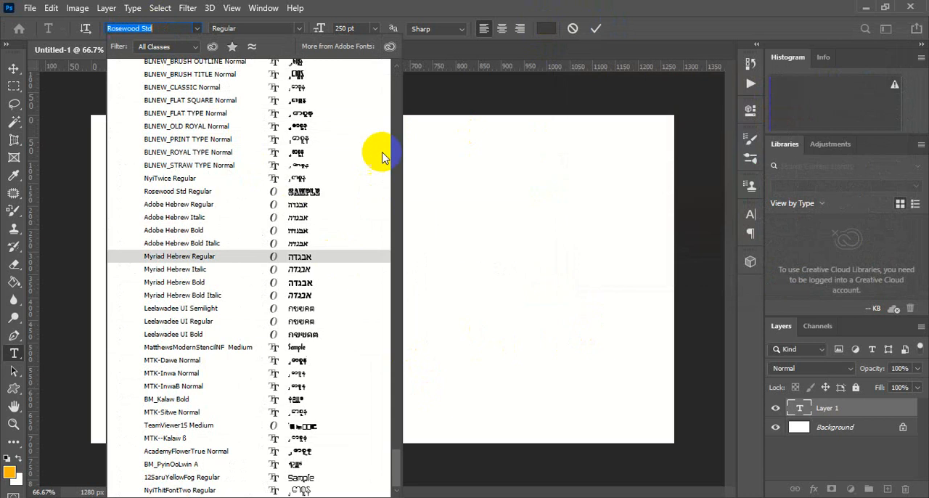
scroll(363, 118, up, 5)
scroll(352, 118, up, 10)
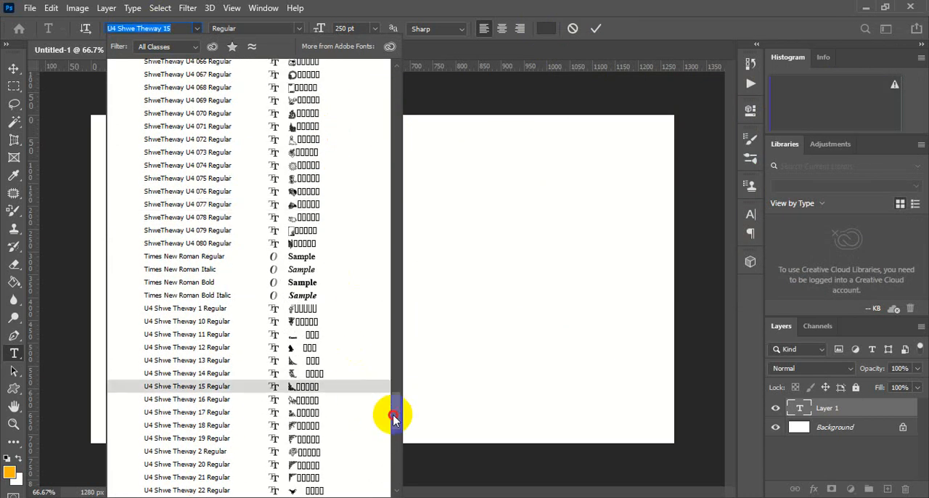
drag(392, 418, 391, 161)
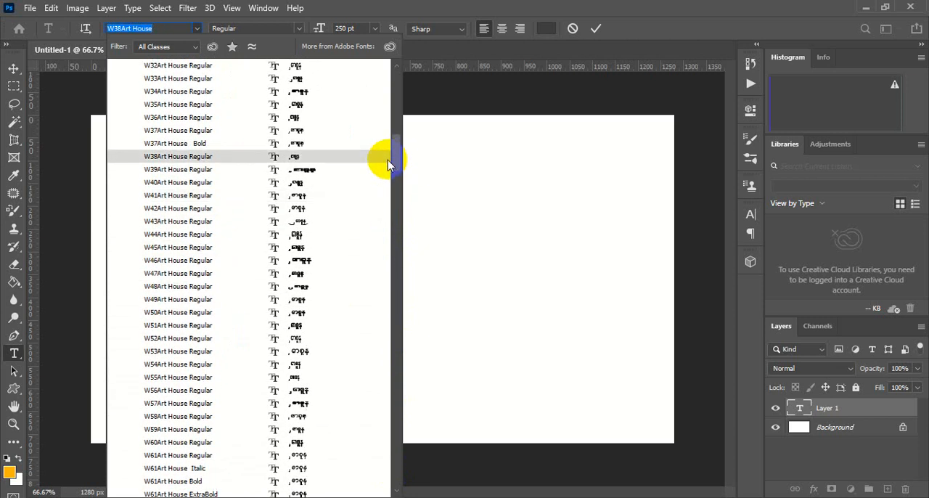
click(155, 79)
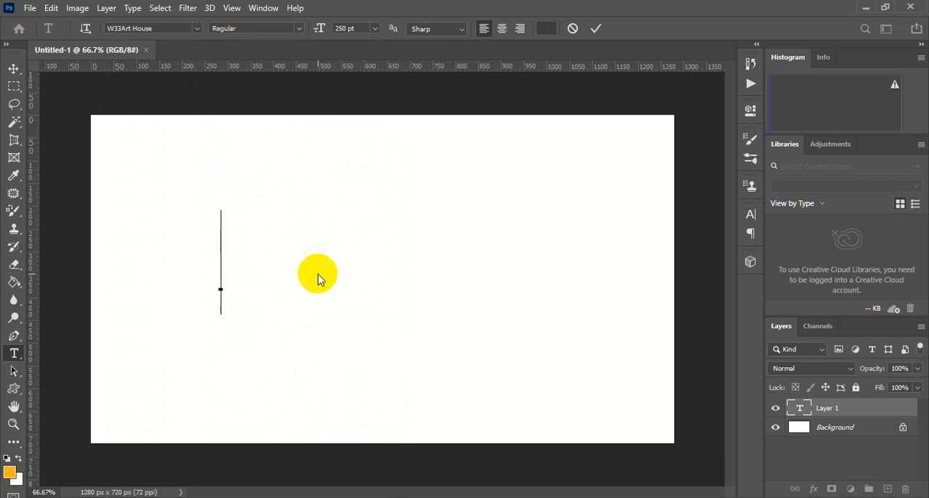
- Enter the Burmese word with the characters "ca&" and move it closer to the canvas center before committing the text
text(a)
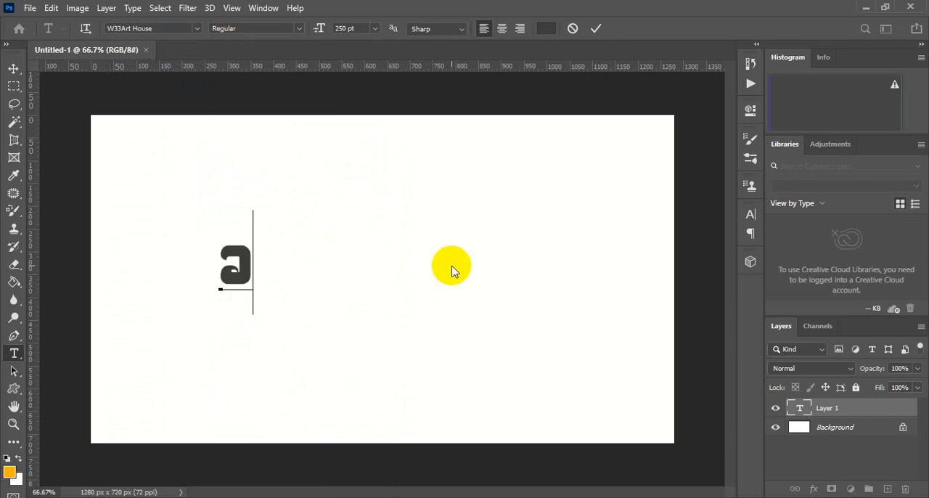
text(cq)
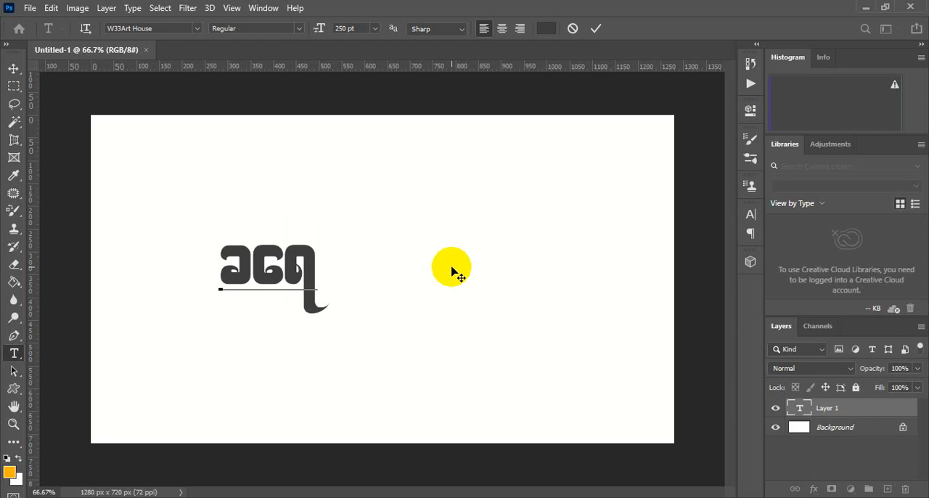
drag(335, 335, 403, 336)
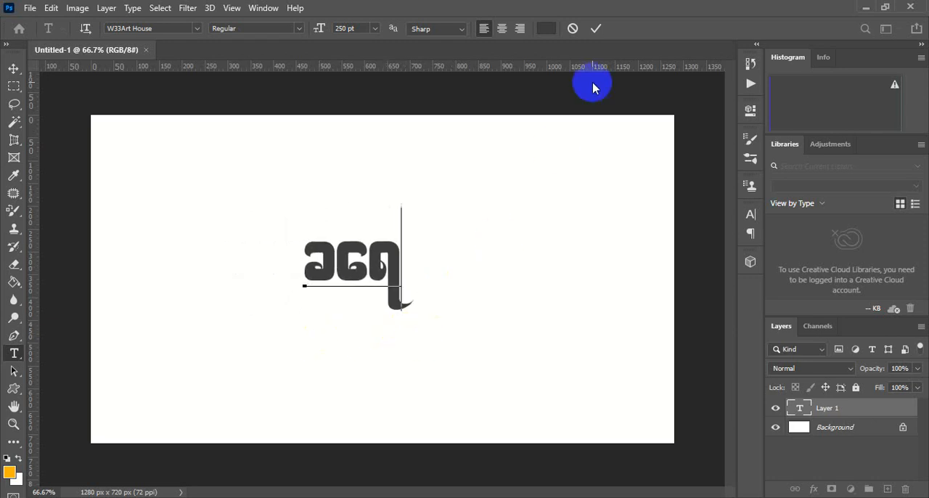
click(595, 28)
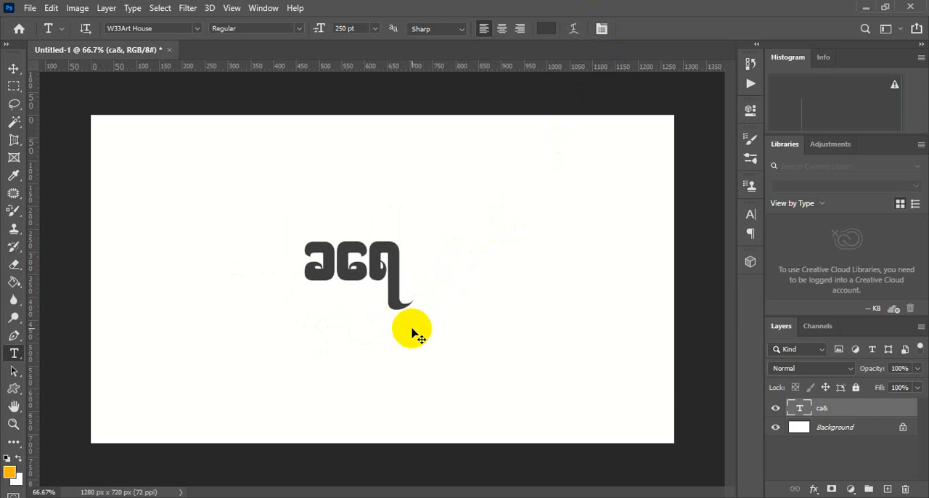
- Scale the text layer to about 289% and center it horizontally on the canvas with Free Transform
key(ctrl+t)
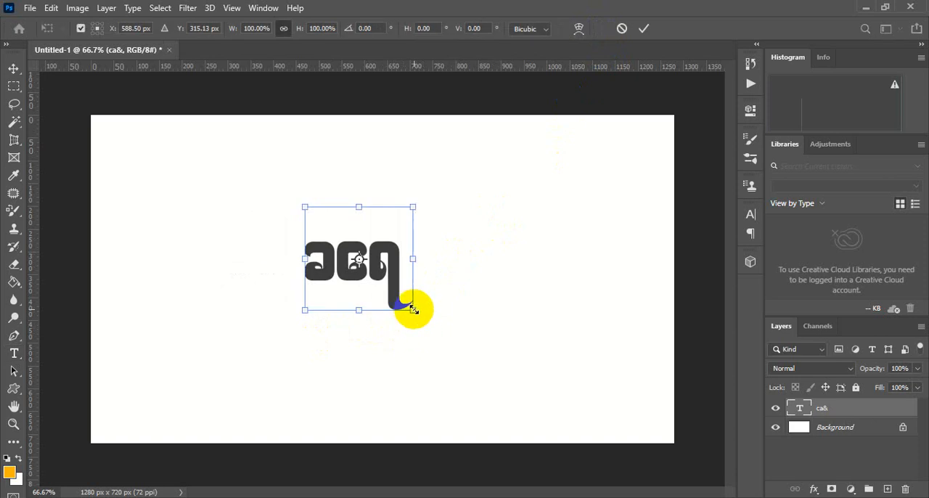
drag(413, 309, 508, 422)
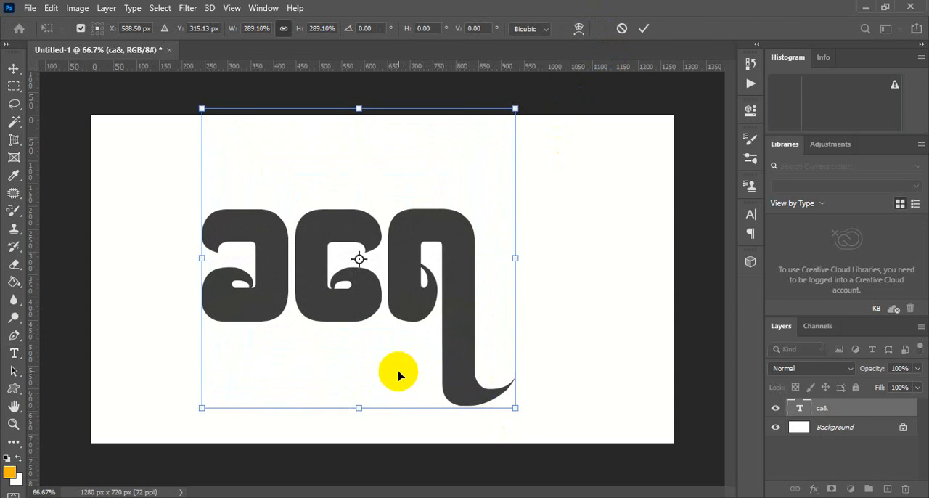
drag(396, 373, 420, 375)
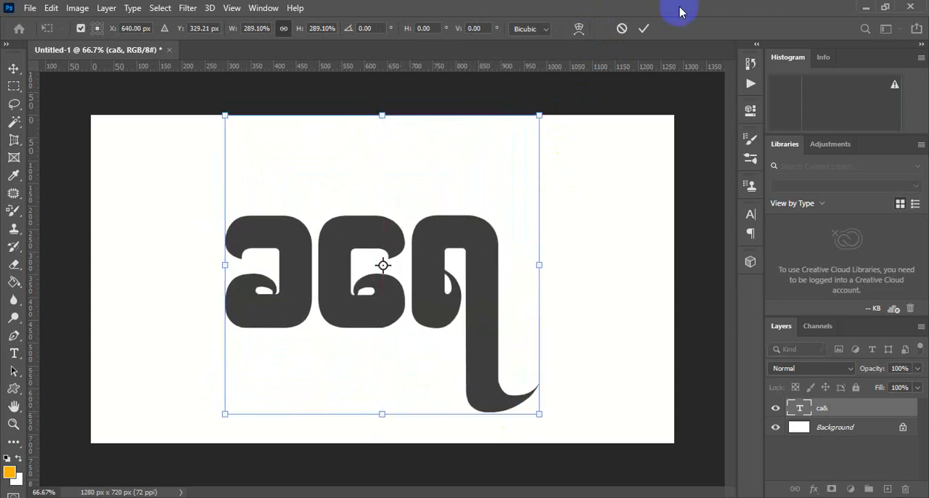
click(645, 29)
key(t)
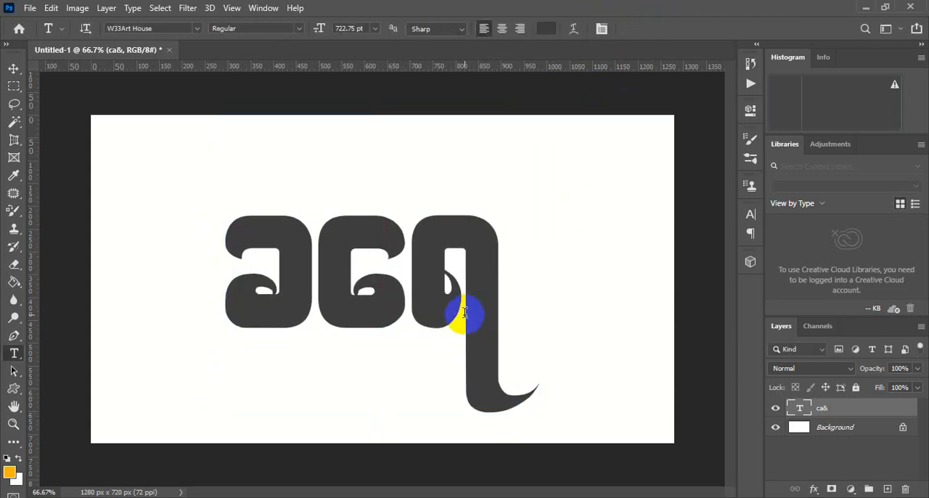
click(14, 69)
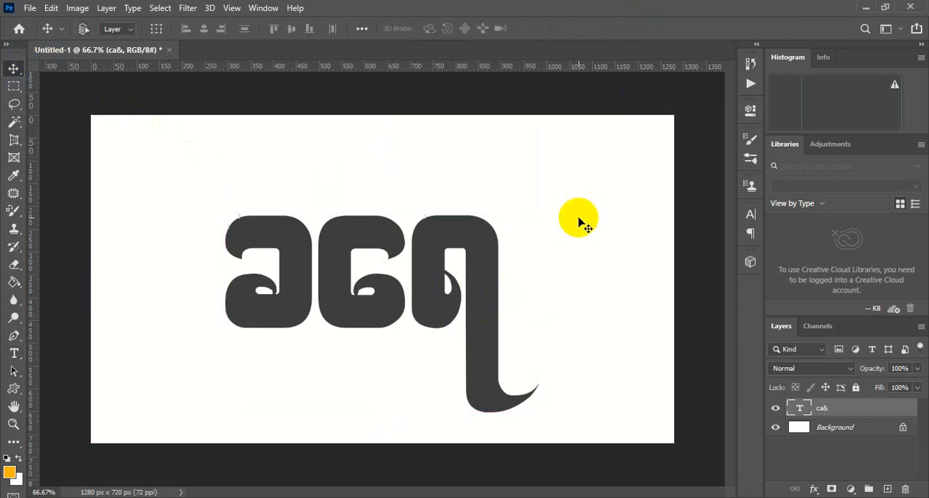
key(ctrl+t)
mouse_move(431, 327)
mouse_down()
mouse_move(443, 321)
mouse_move(430, 334)
mouse_up()
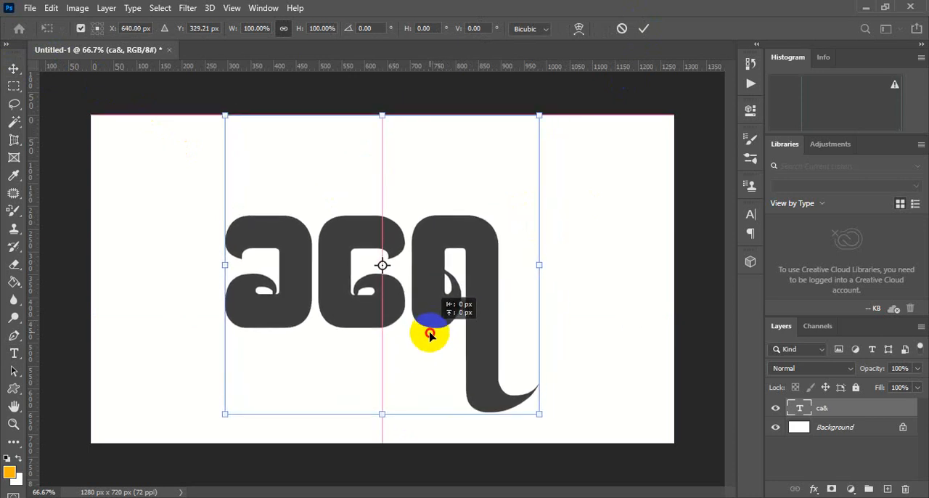
click(643, 28)
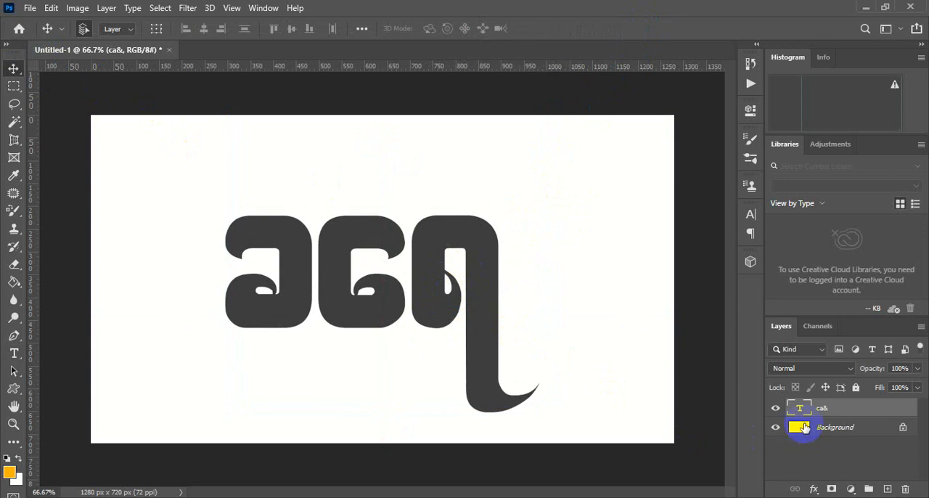
- Turn the Background layer into a 3D postcard and accept switching to the 3D workspace
click(846, 432)
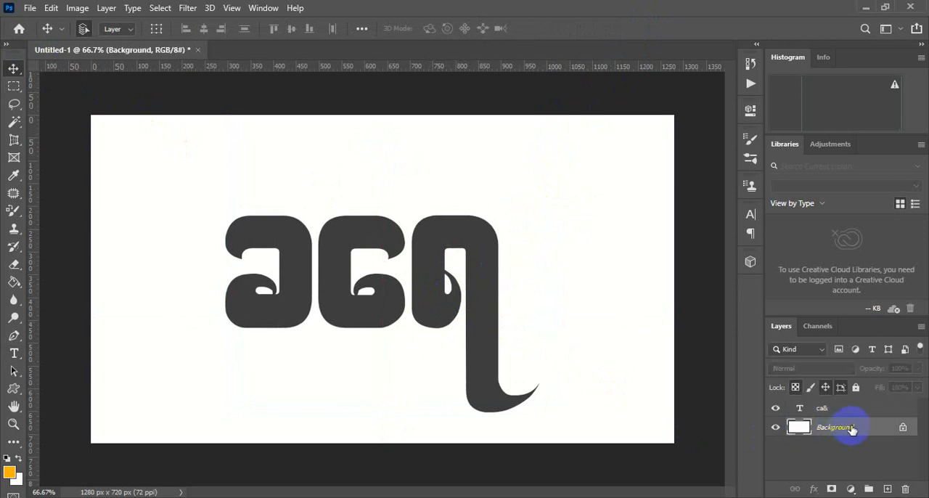
right_click(850, 431)
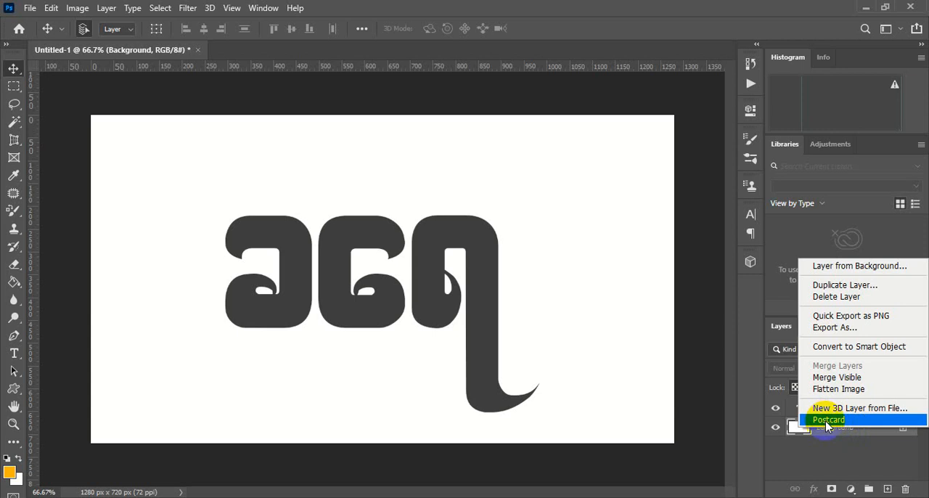
click(825, 421)
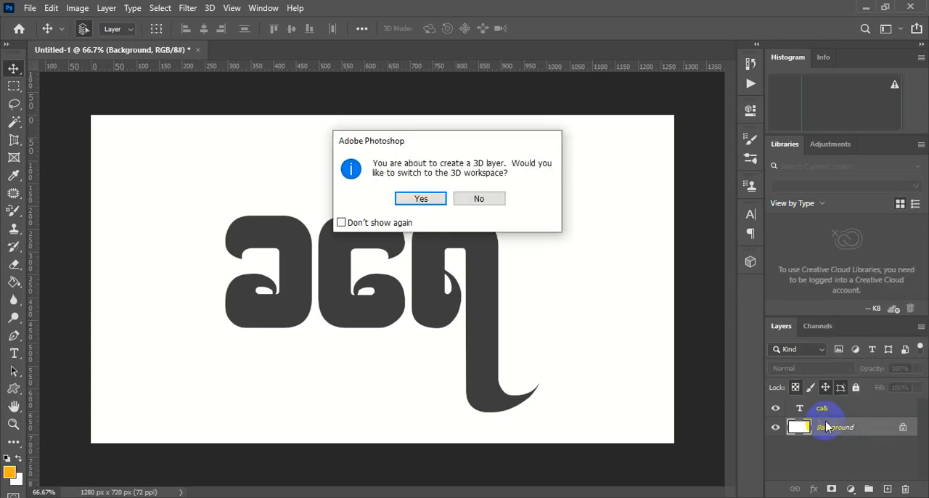
click(423, 200)
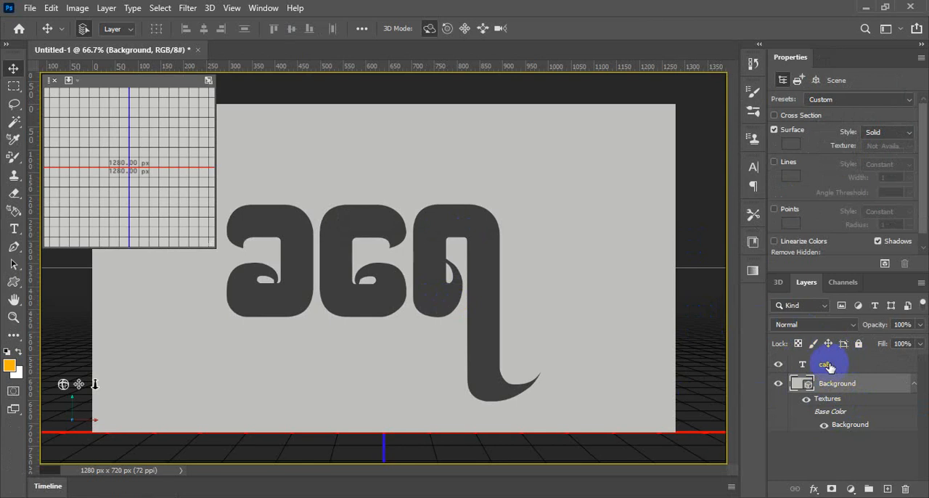
- Create a new 3D extrusion from the "ca&" text layer and look through its shape presets without changing the shape
click(829, 367)
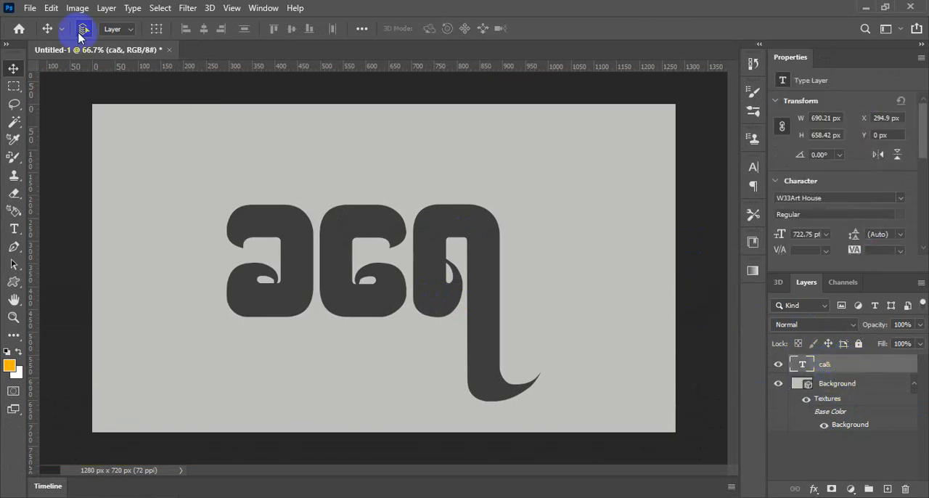
click(209, 8)
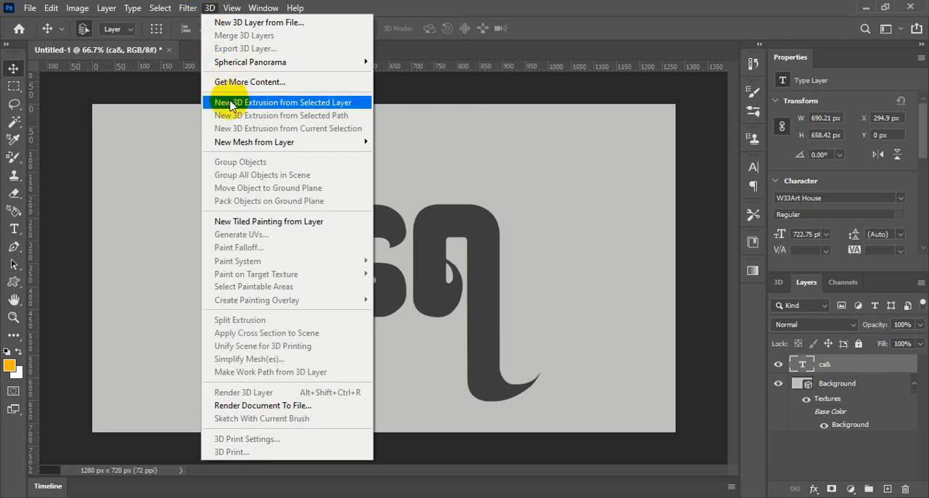
click(567, 34)
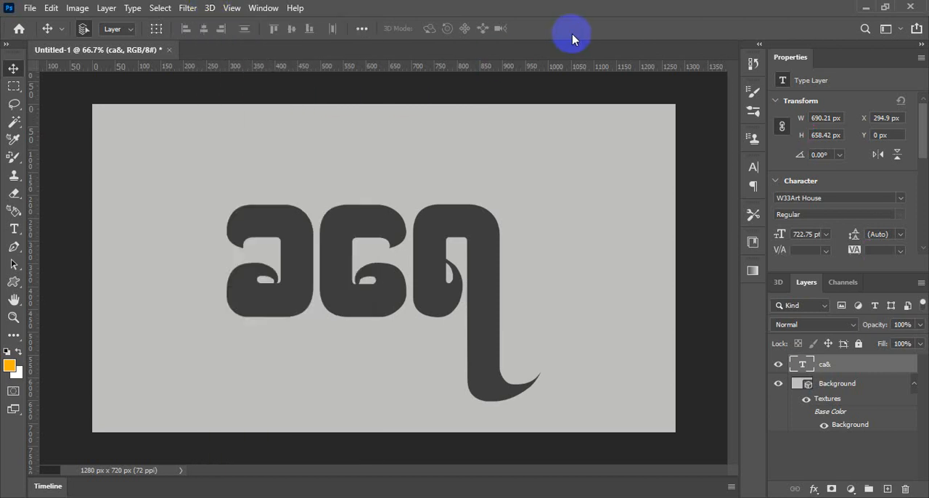
right_click(843, 371)
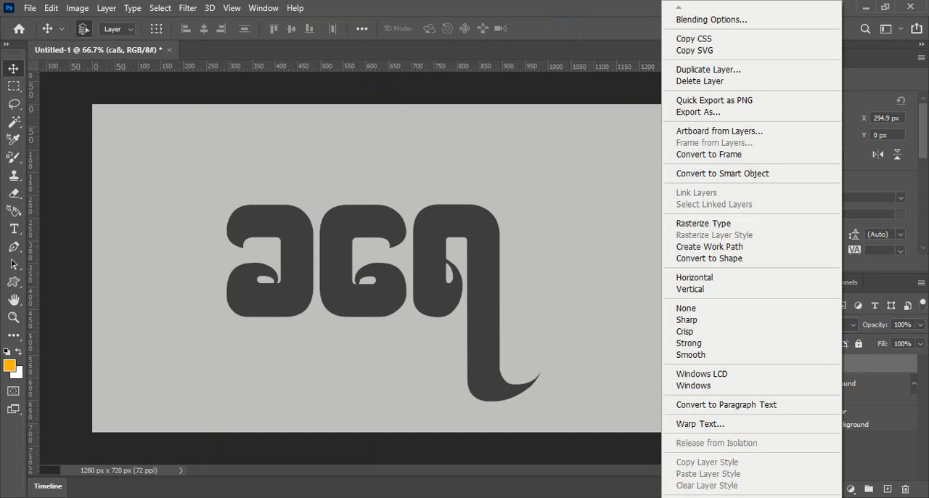
mouse_move(784, 496)
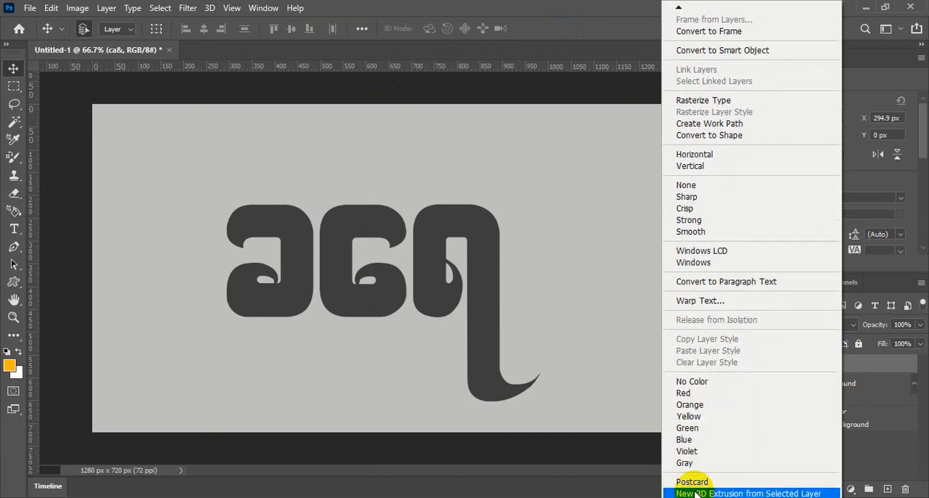
click(744, 493)
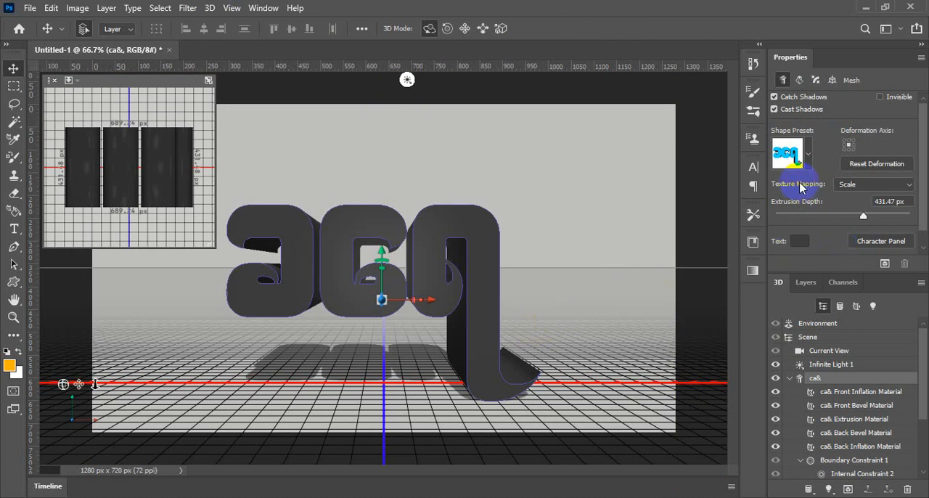
click(810, 159)
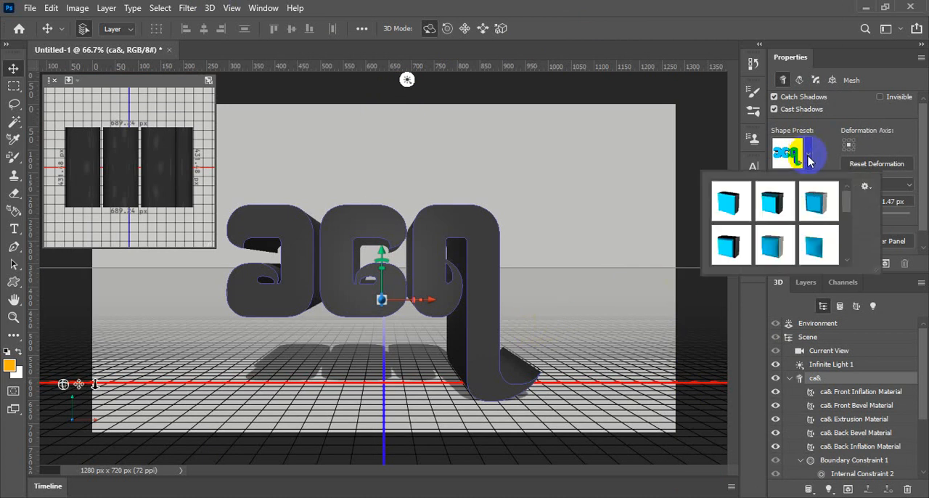
click(811, 160)
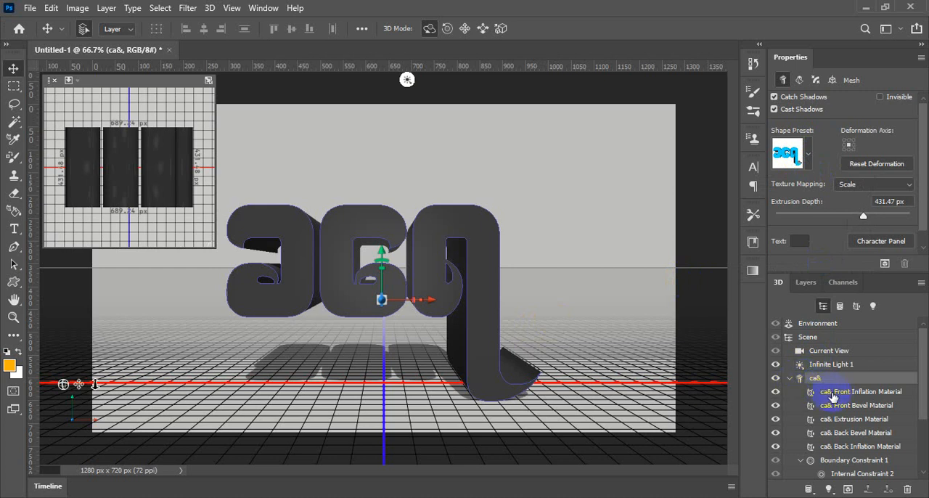
- Apply the middle of the three glossy blue preset materials to the text's Front Inflation Material
click(833, 392)
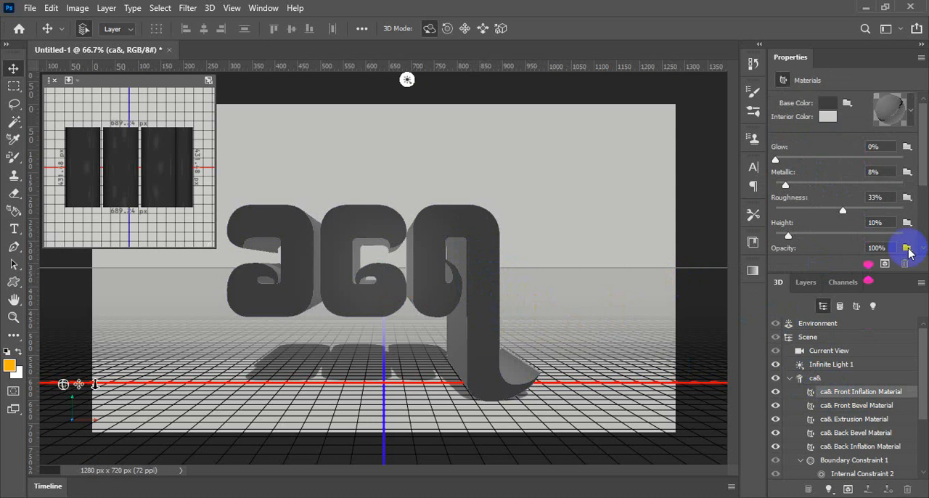
click(910, 116)
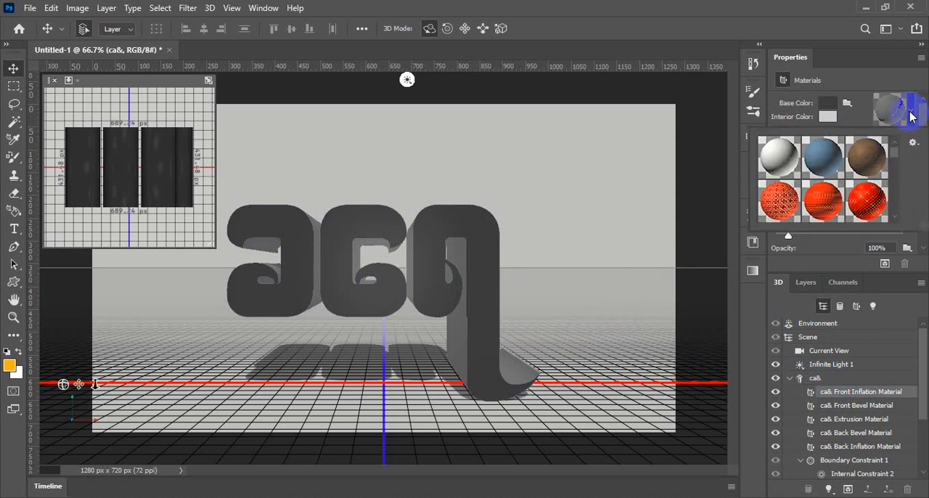
drag(895, 155, 894, 192)
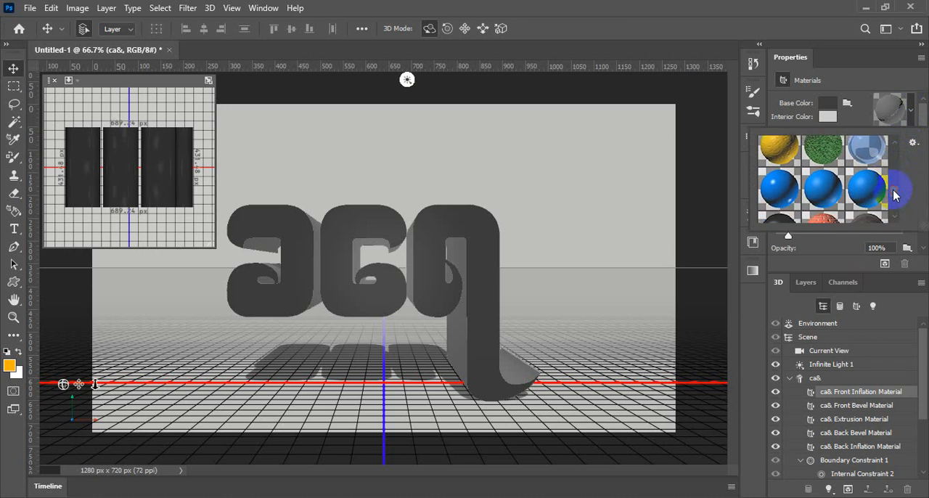
click(824, 190)
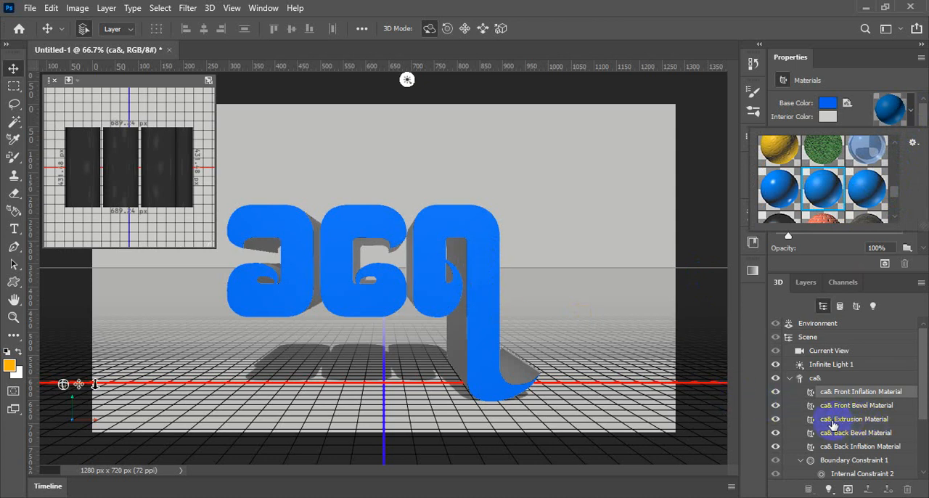
- Apply the orange peel preset to the text's Extrusion Material and set its glow to 10%
click(854, 421)
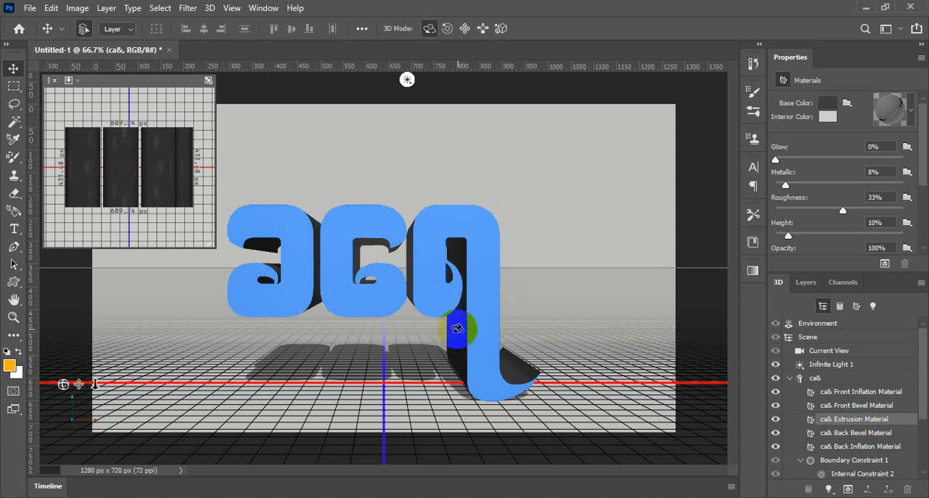
click(911, 113)
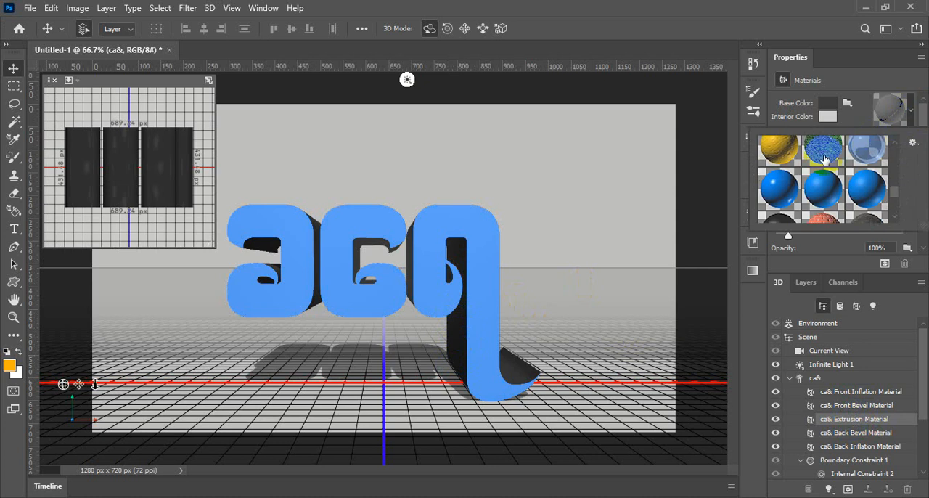
click(774, 155)
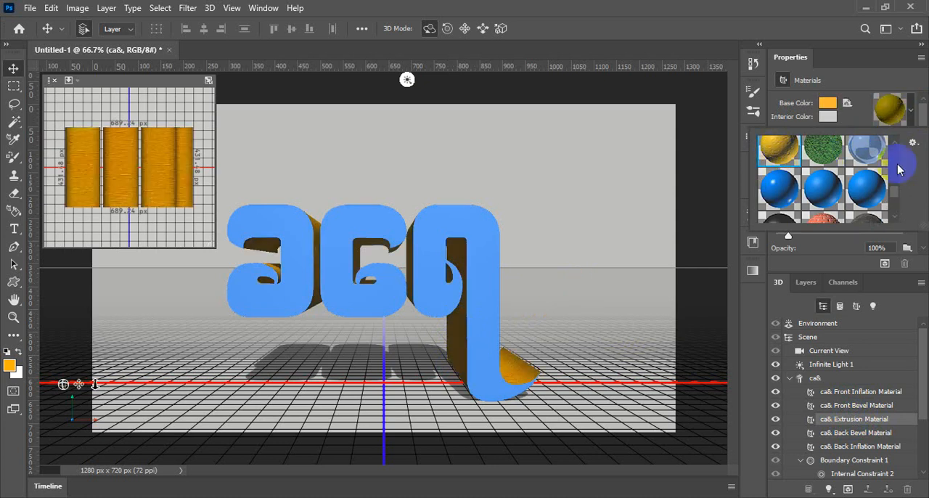
click(910, 107)
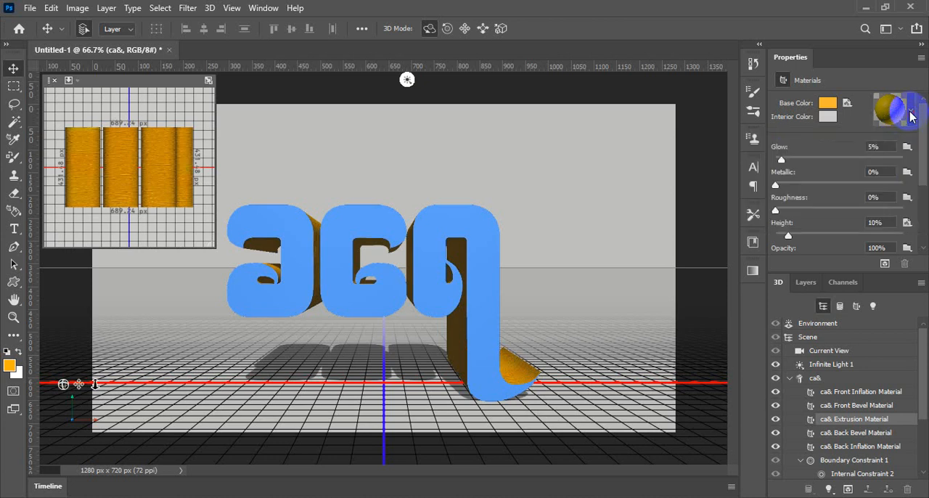
click(789, 158)
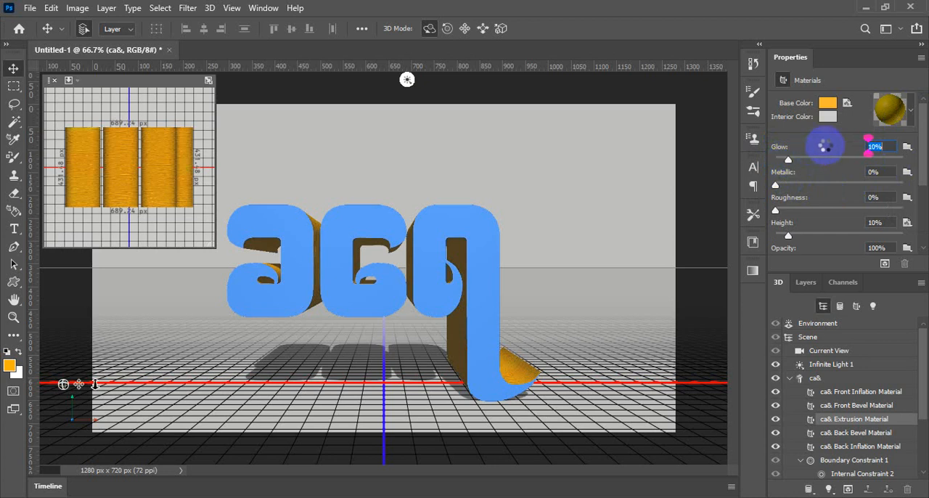
- Set the glow of the Front Inflation Material to 10% and open its material presets
click(838, 394)
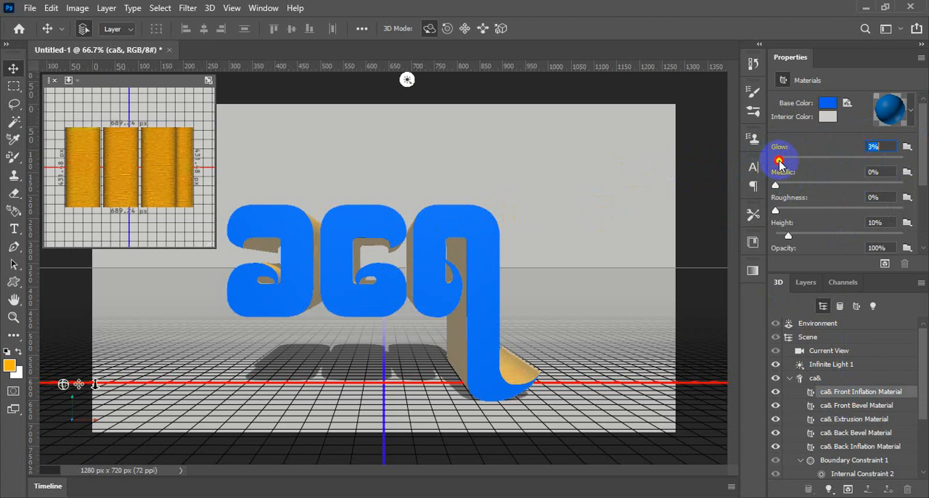
drag(778, 161, 784, 164)
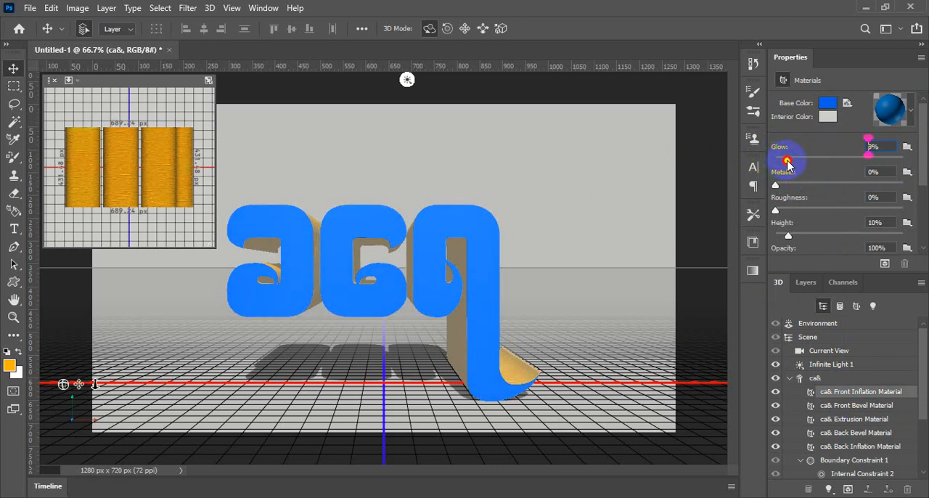
drag(789, 164, 789, 164)
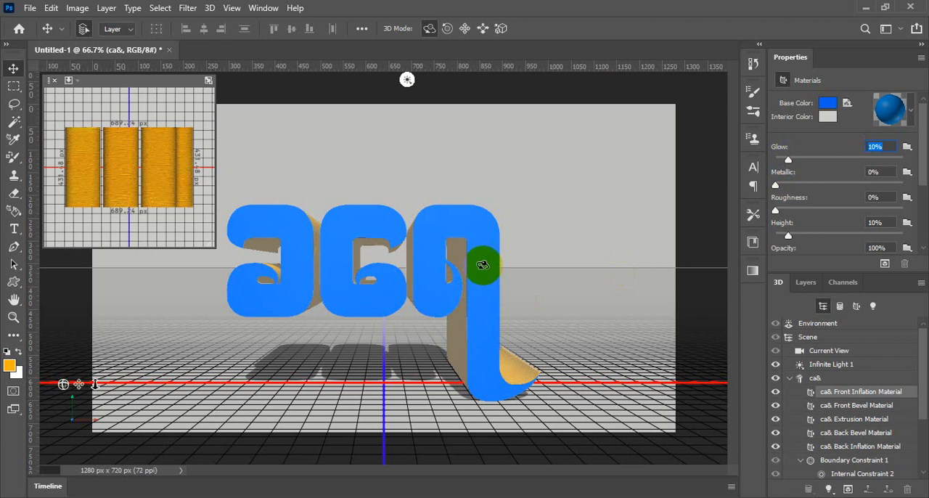
click(911, 109)
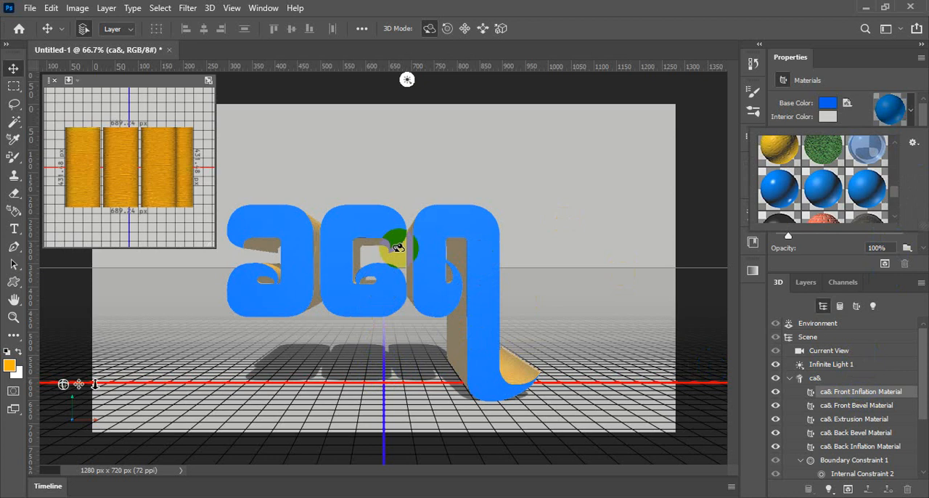
- Aim Infinite Light 1 almost straight at the front of the text and set its shadow softness to 39%
click(407, 80)
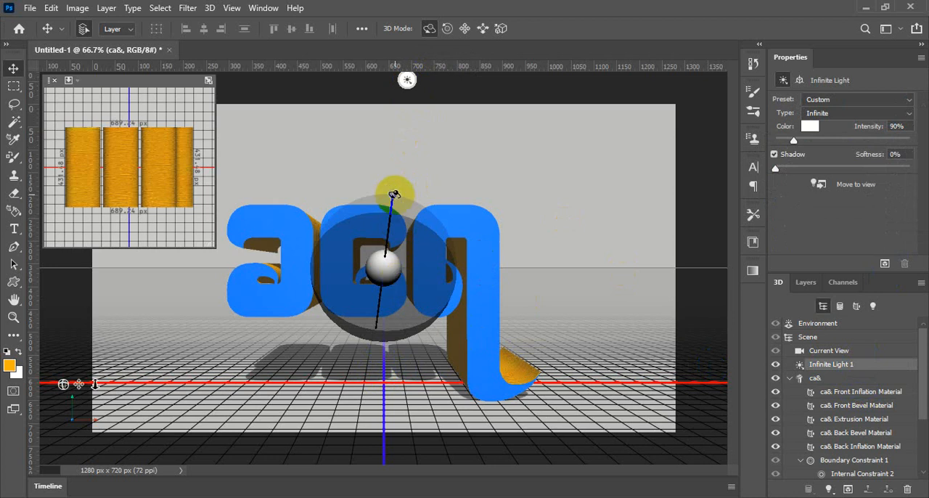
mouse_move(393, 193)
mouse_down()
mouse_move(380, 231)
mouse_move(386, 262)
mouse_up()
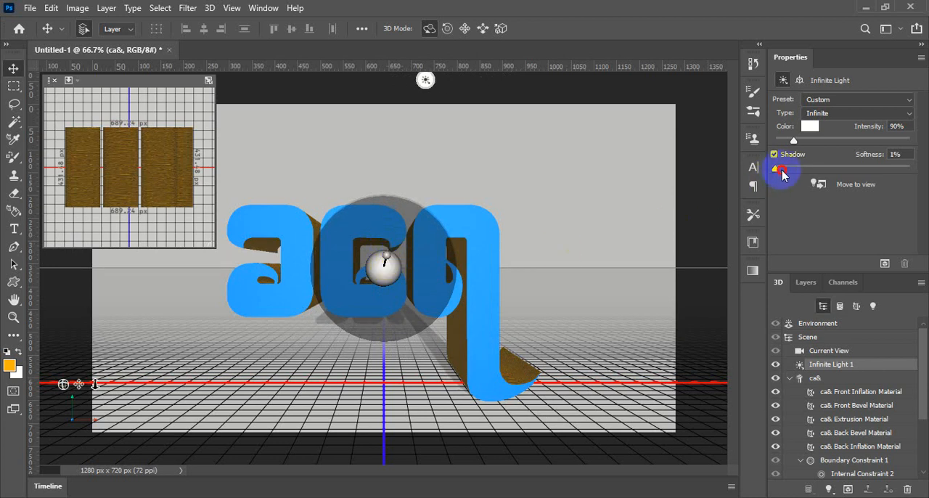
drag(783, 174, 827, 170)
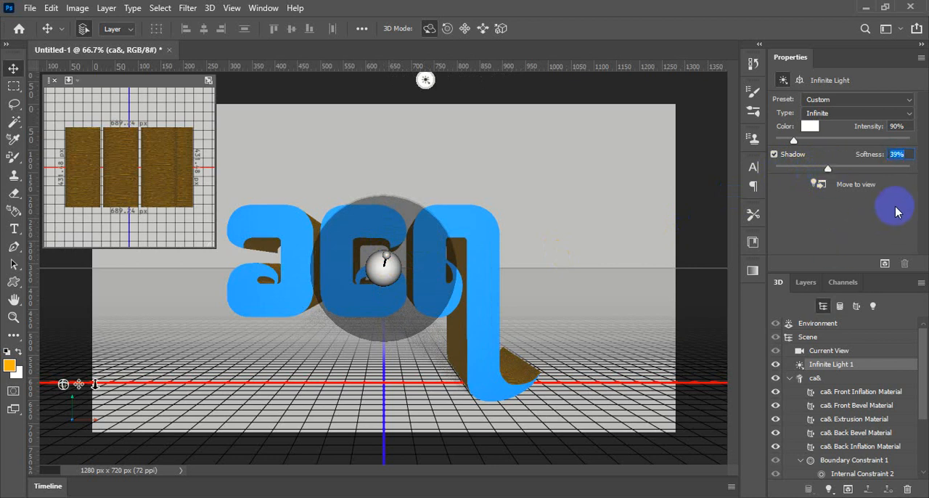
- Merge the 3D text layer and the 3D Background layer into a single 3D layer
click(804, 287)
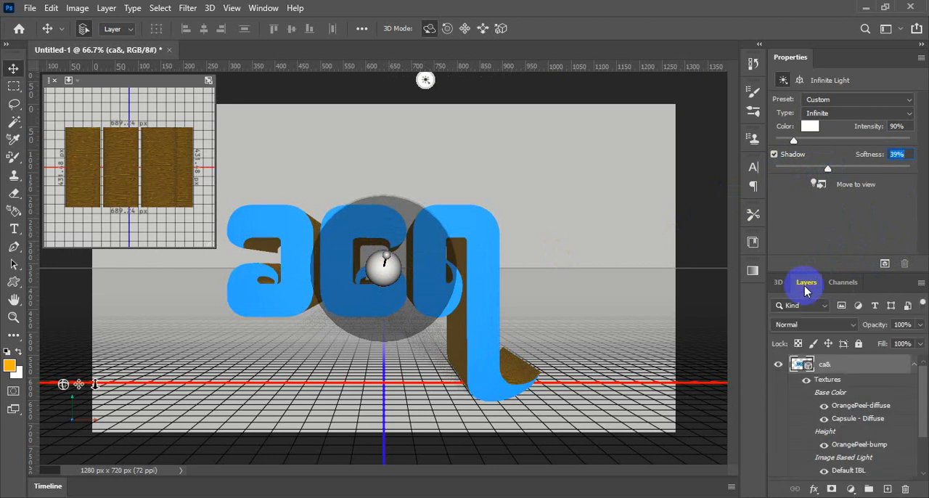
scroll(922, 400, down, 3)
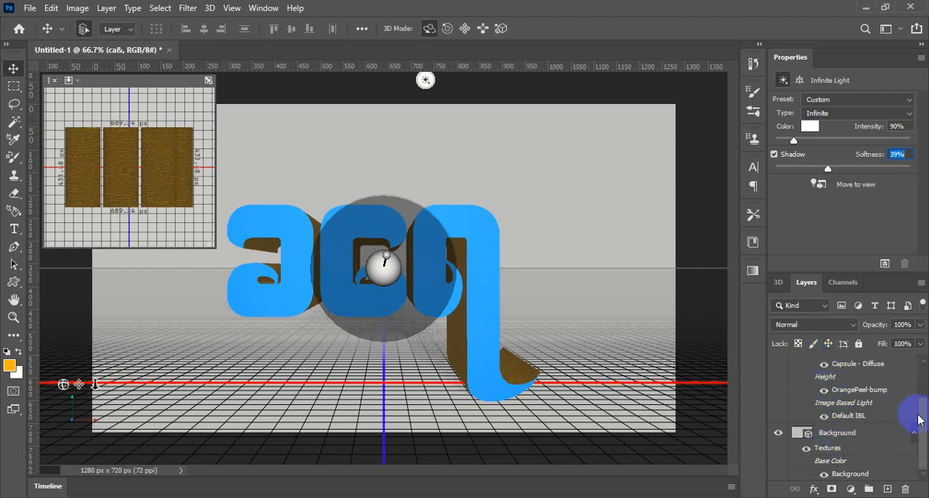
drag(916, 415, 914, 383)
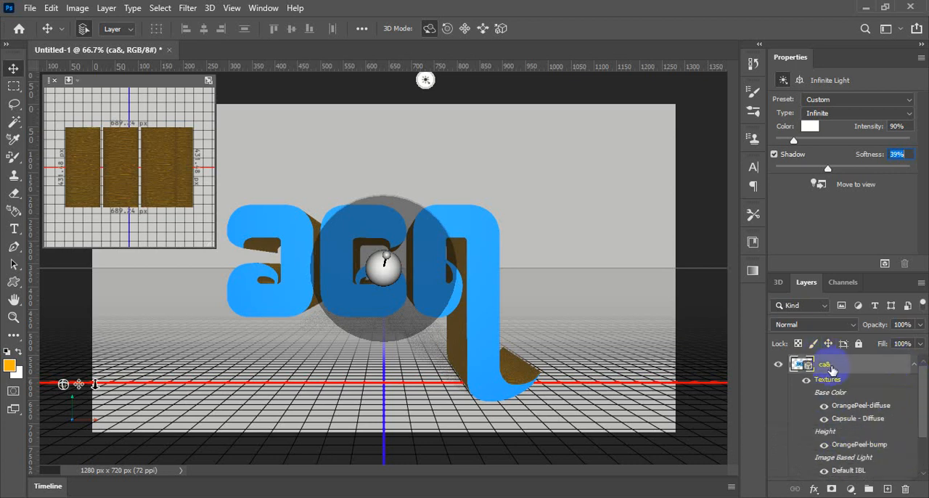
drag(914, 383, 915, 415)
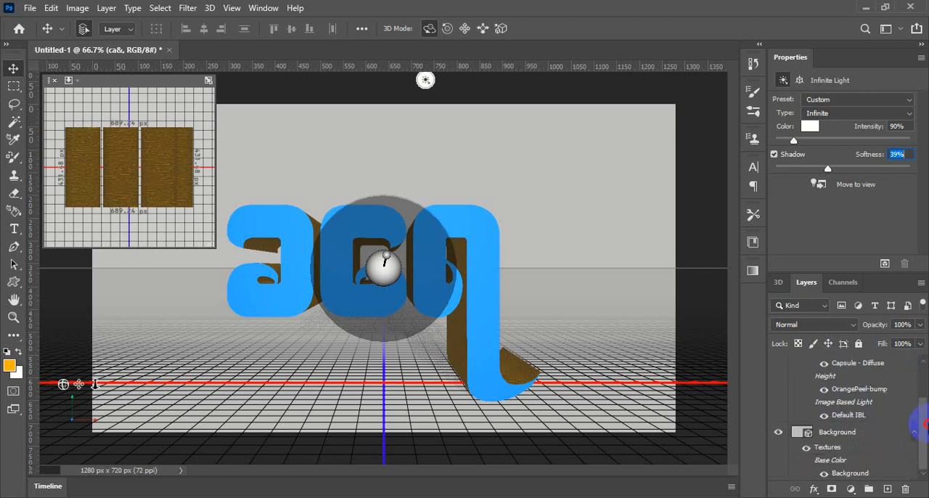
click(838, 431)
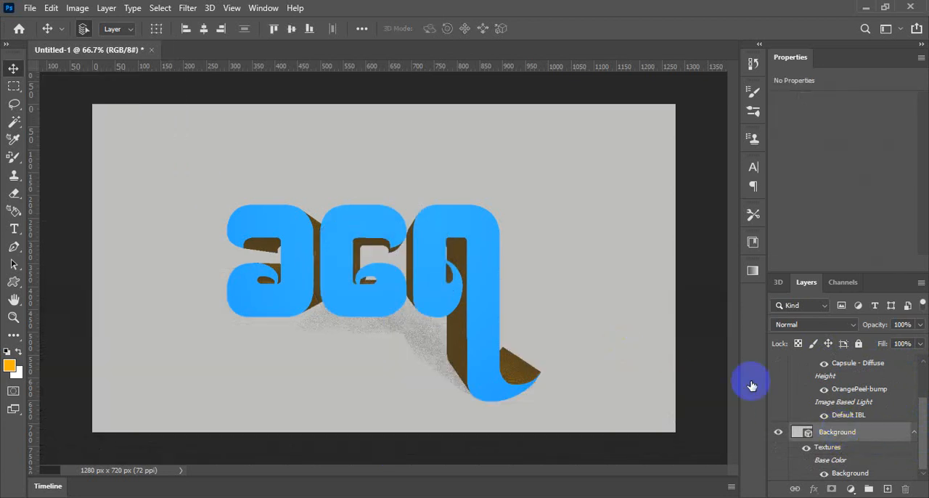
drag(925, 423, 918, 392)
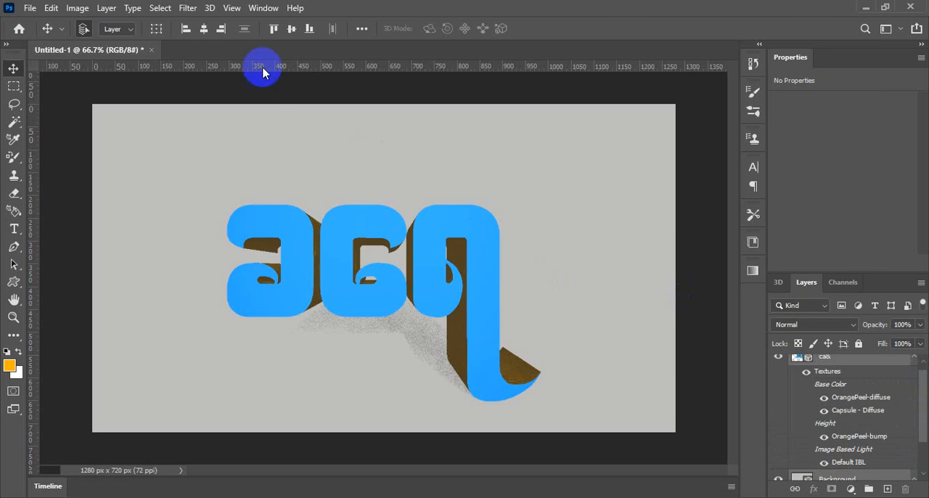
click(210, 10)
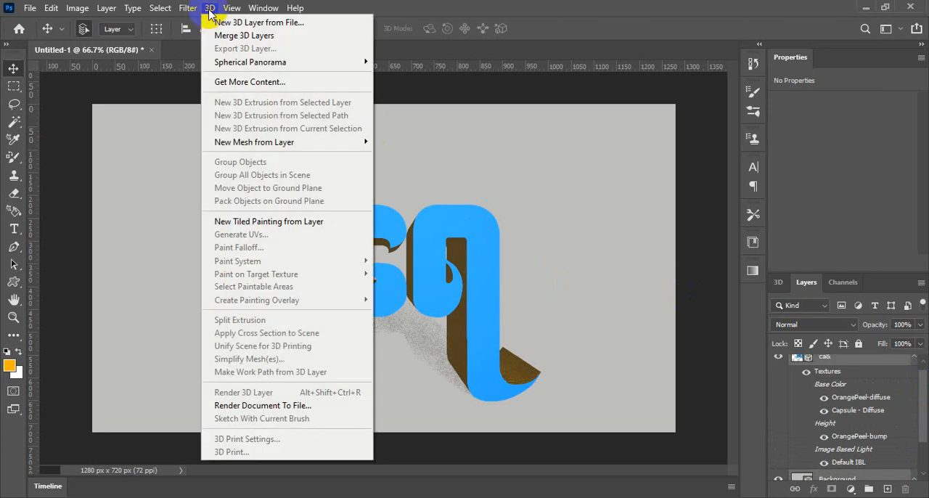
click(255, 36)
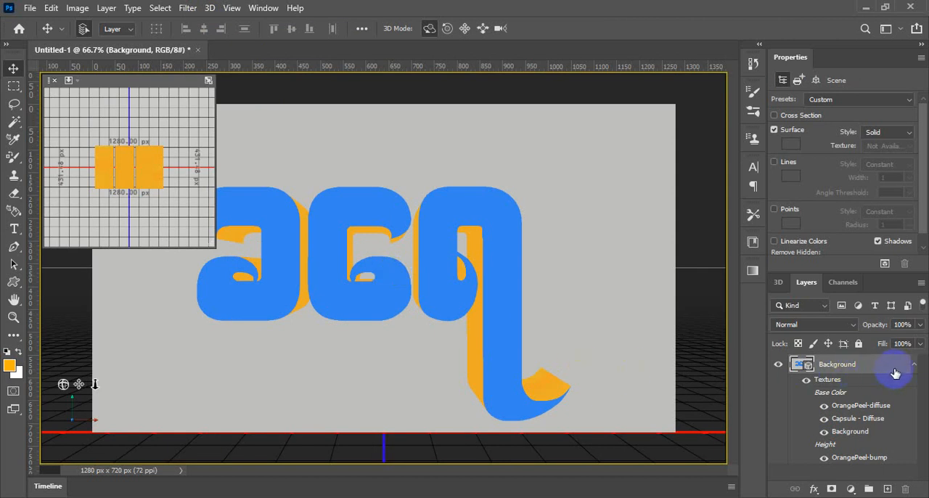
- Render the merged 3D Background layer and rasterize it into a pixel layer
scroll(859, 380, down, 4)
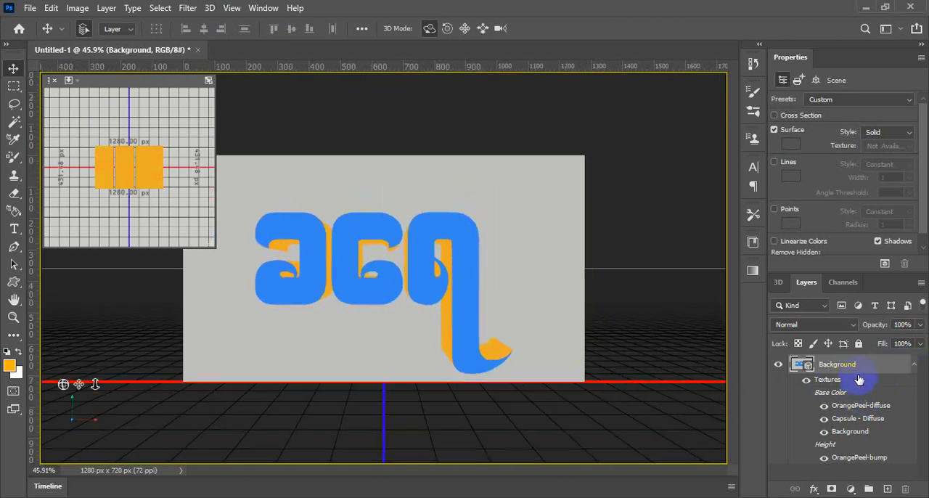
scroll(471, 346, up, 4)
scroll(456, 339, down, 1)
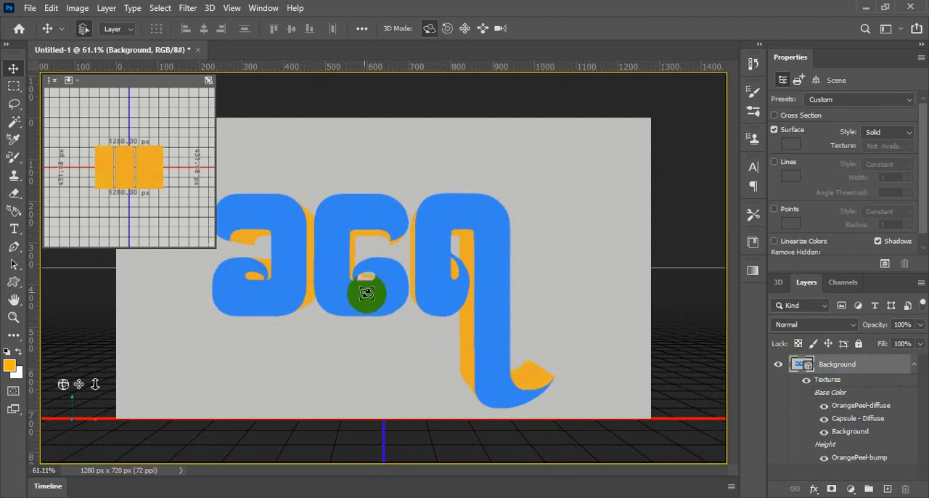
click(210, 8)
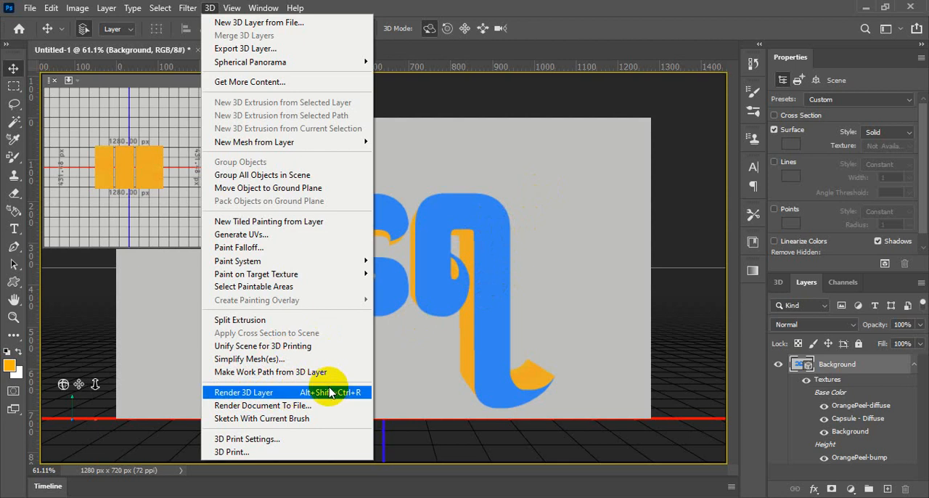
click(263, 393)
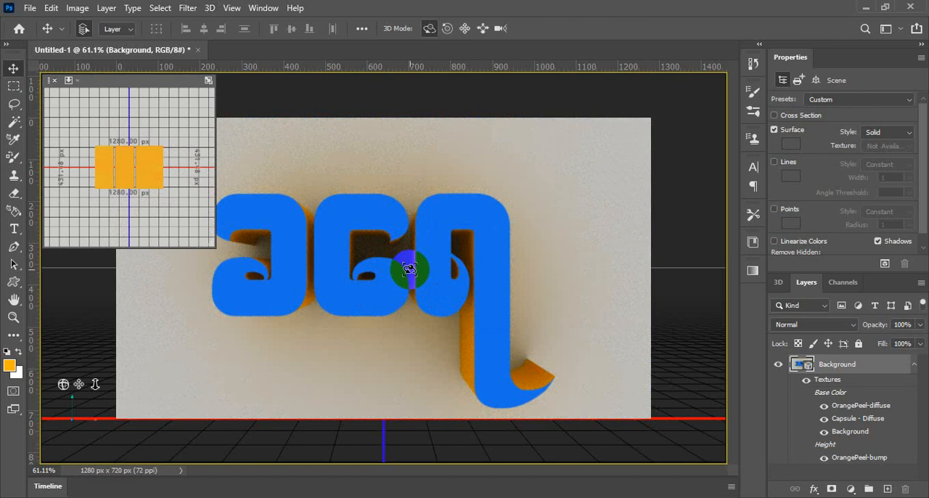
click(409, 270)
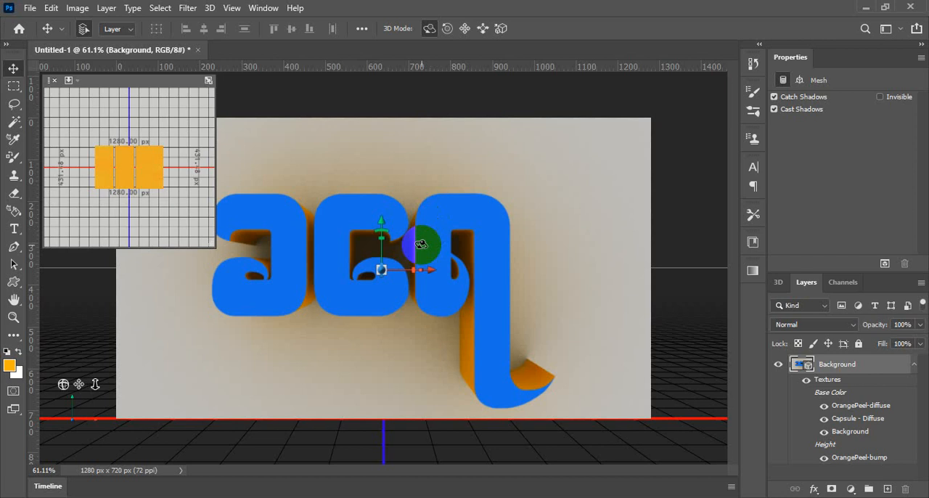
right_click(861, 369)
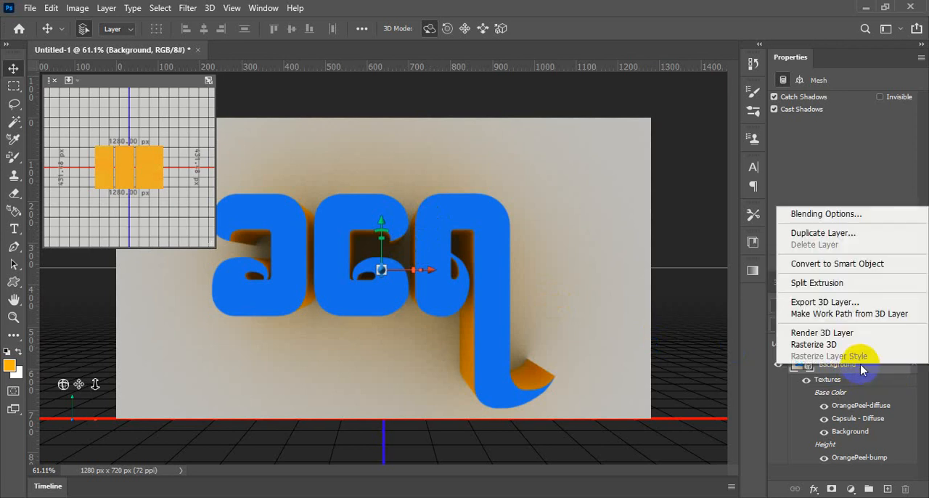
click(823, 346)
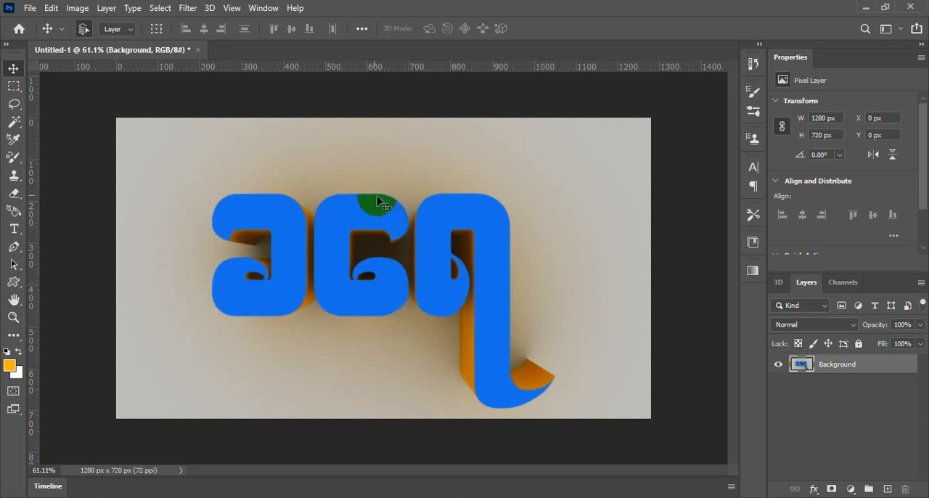
- Activate the Magic Wand tool with its existing tolerance of 32
click(13, 121)
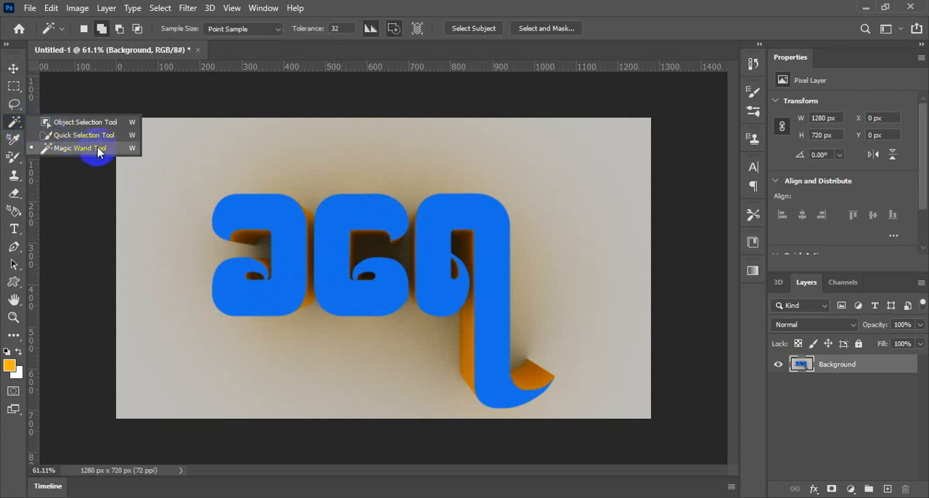
click(97, 148)
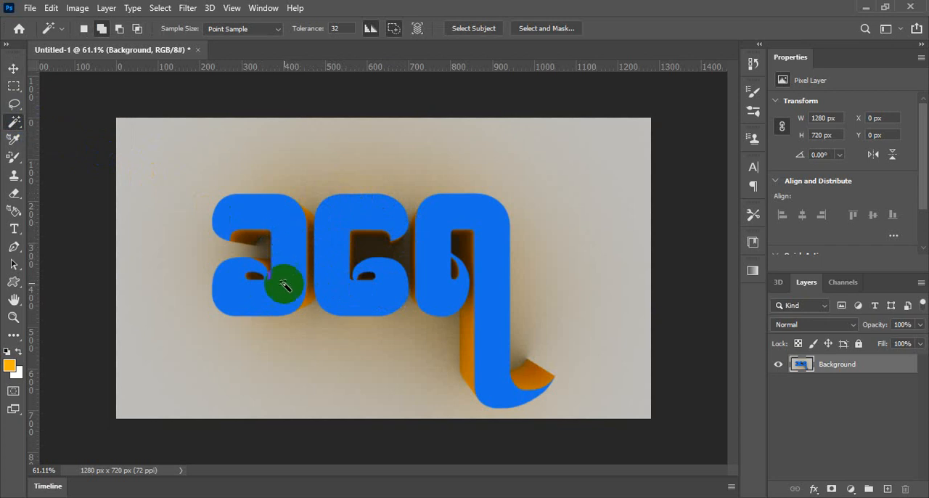
click(288, 254)
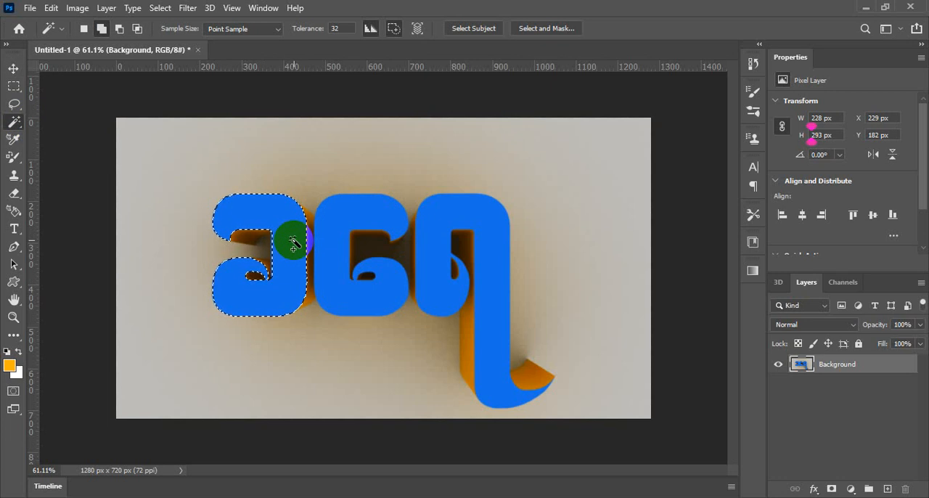
key(ctrl+d)
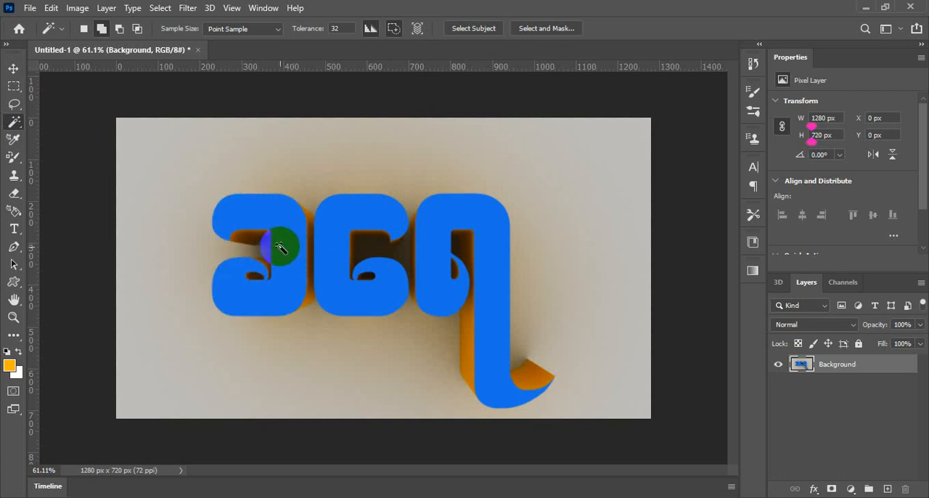
click(140, 247)
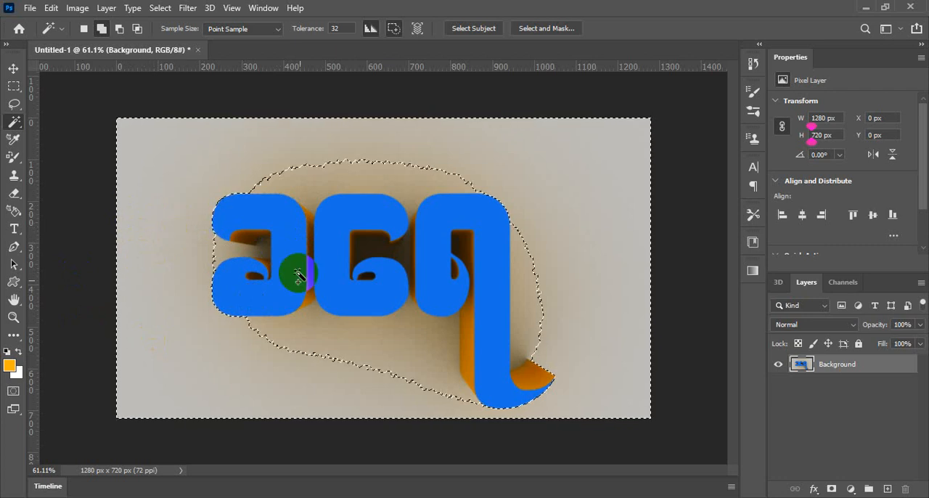
key(ctrl+d)
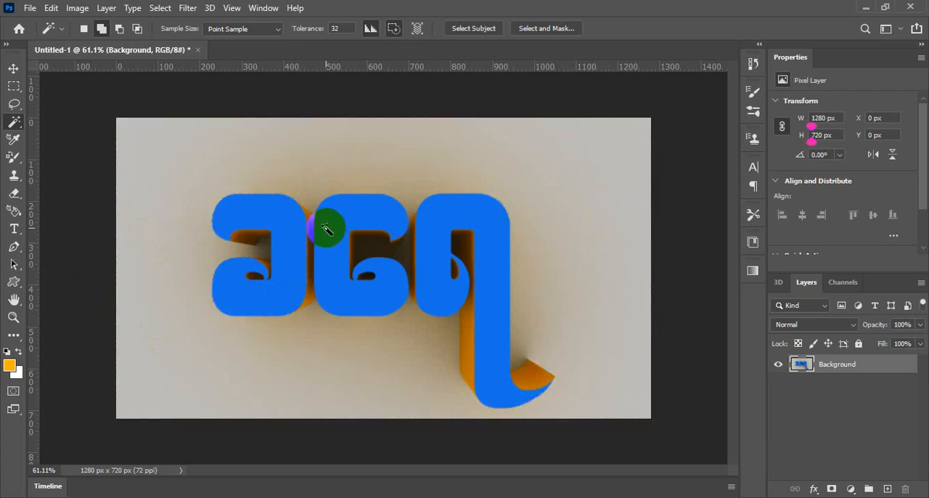
- Select the blue front faces of all three letters with the Magic Wand and add a new empty layer
click(295, 258)
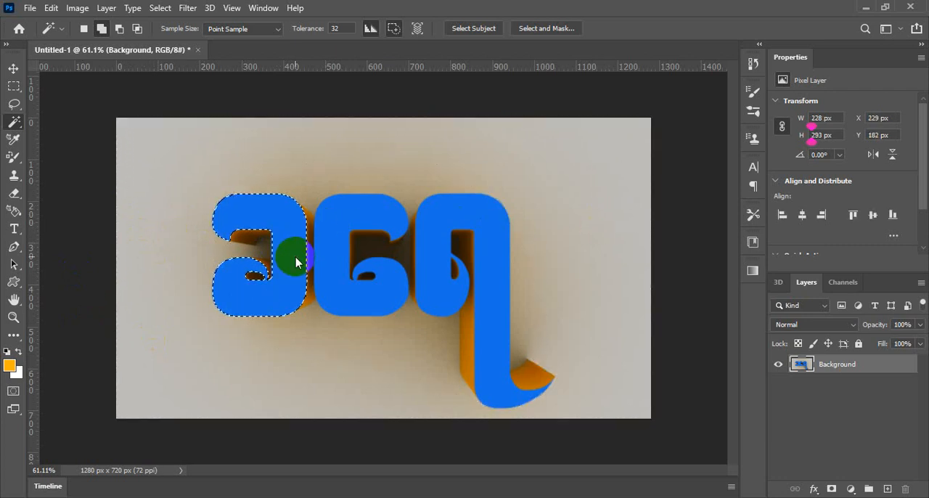
click(336, 254)
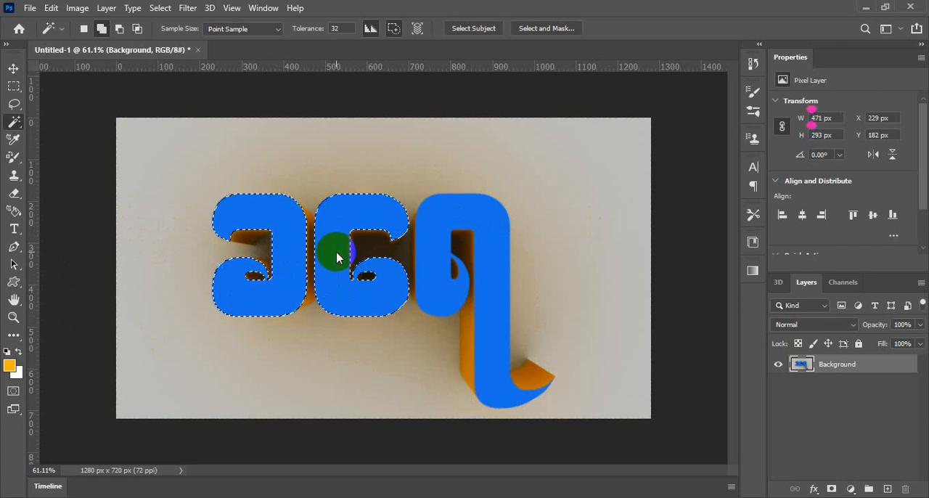
click(427, 240)
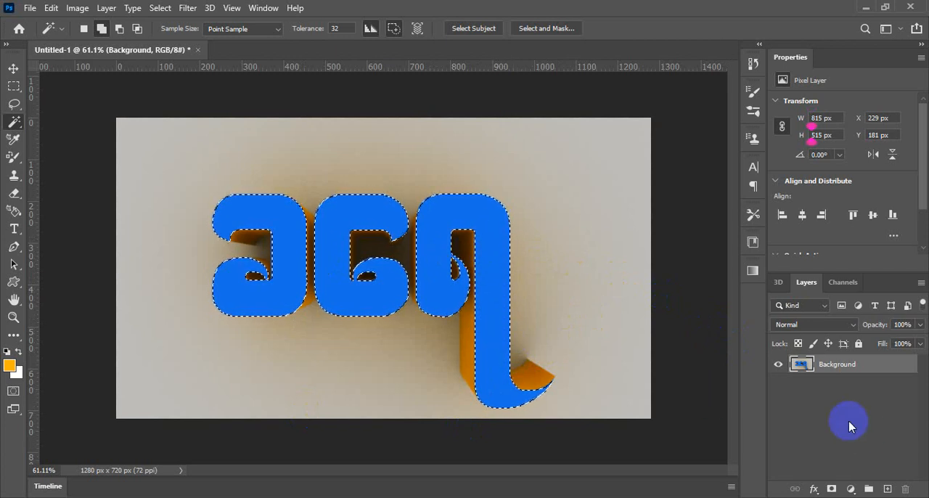
click(887, 489)
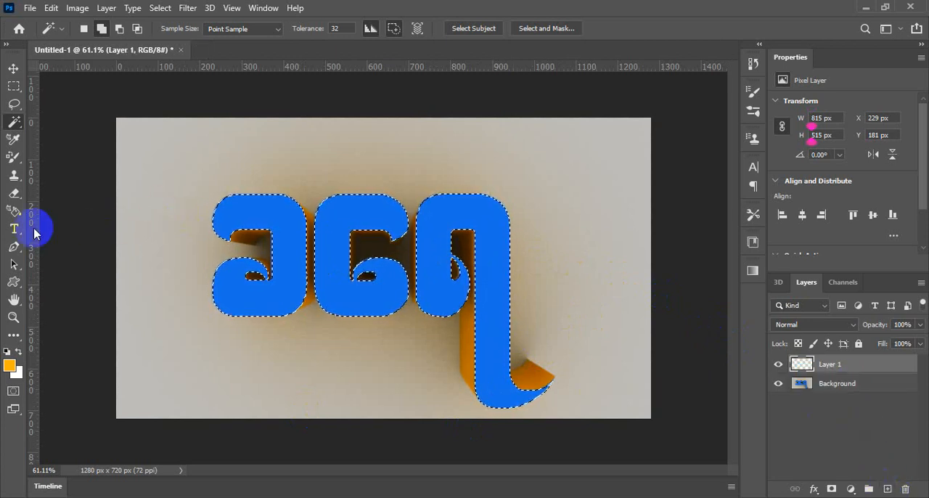
- Switch from the 3D workspace to one that shows the histogram, libraries, adjustments and layers
click(267, 11)
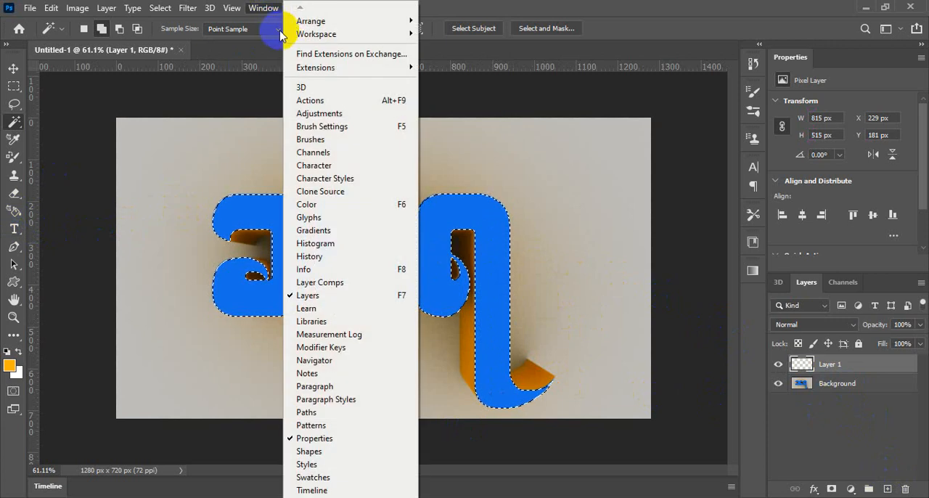
mouse_move(333, 34)
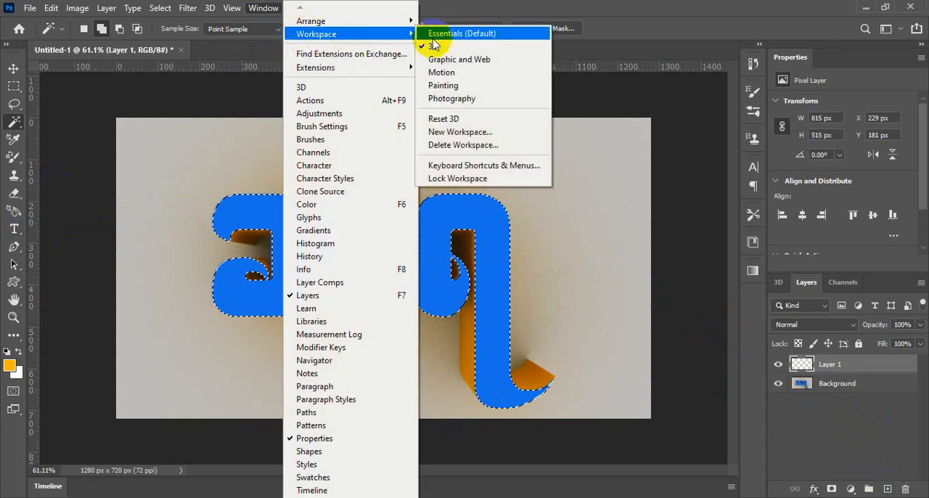
click(467, 74)
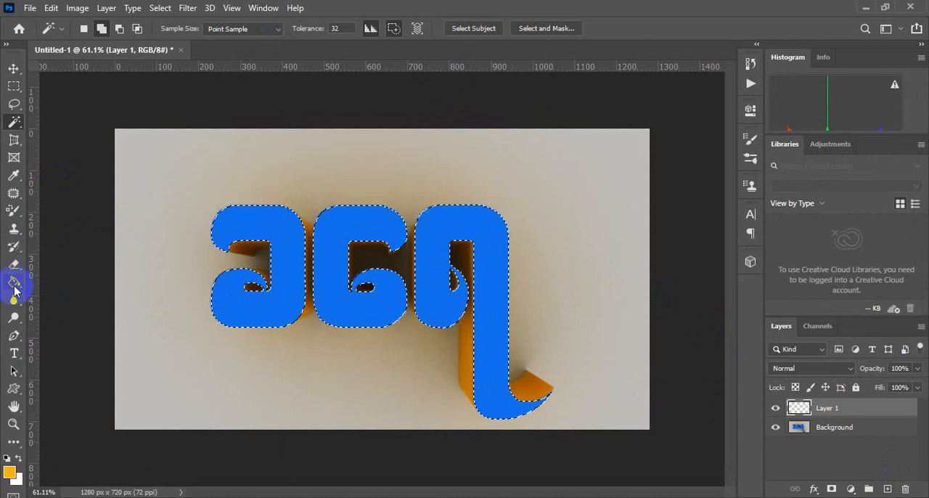
- Fill the selected letter faces on Layer 1 with dark blue 054090 using the Paint Bucket tool
click(14, 284)
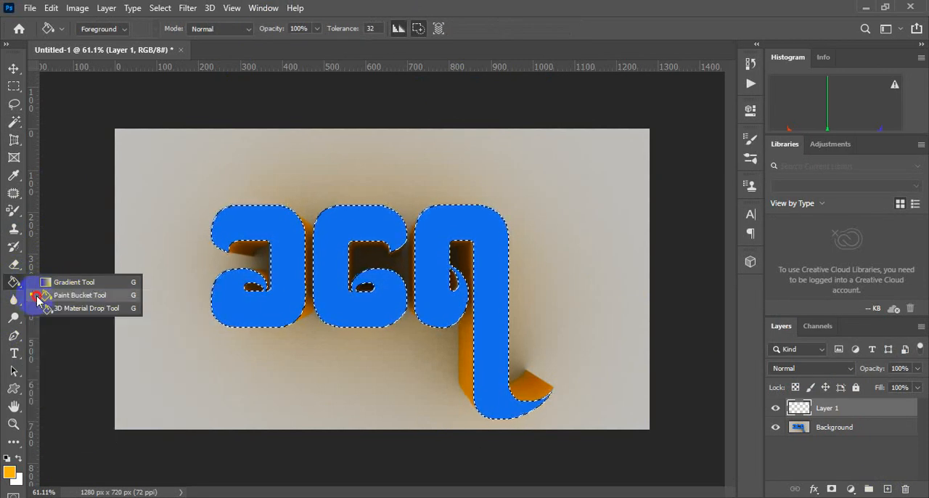
click(38, 295)
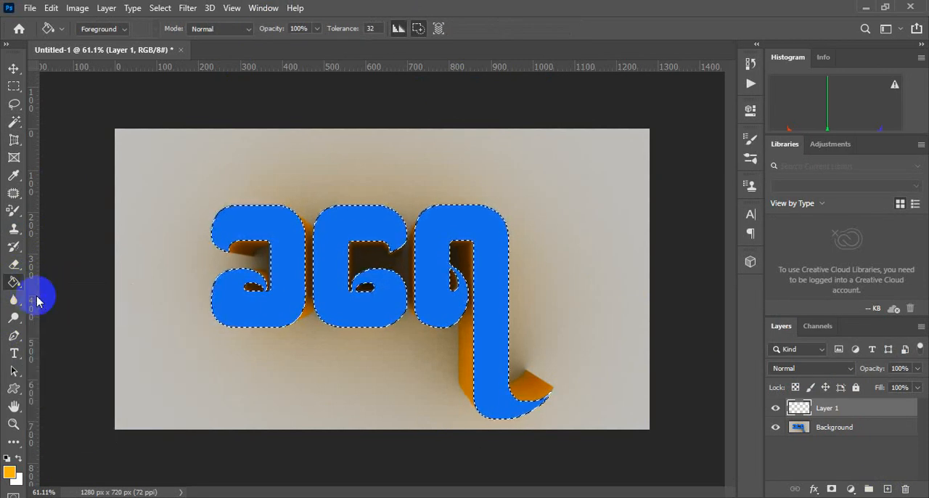
click(12, 474)
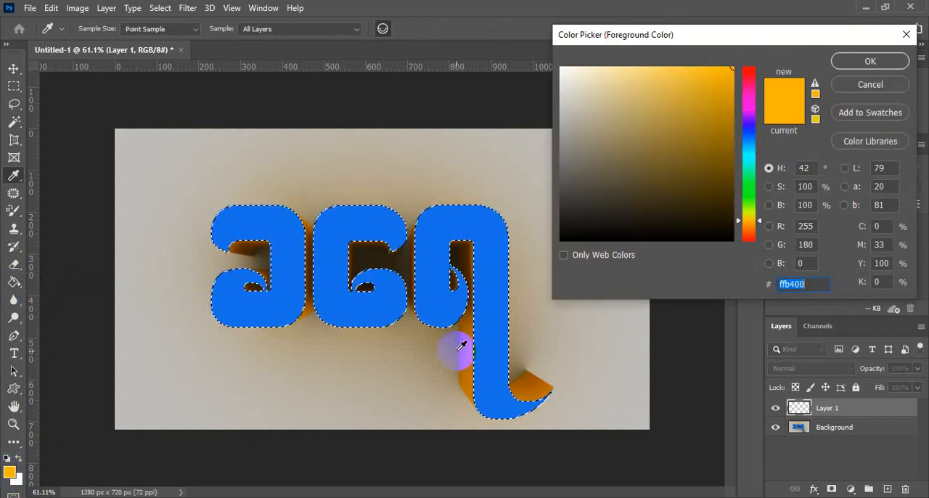
click(443, 230)
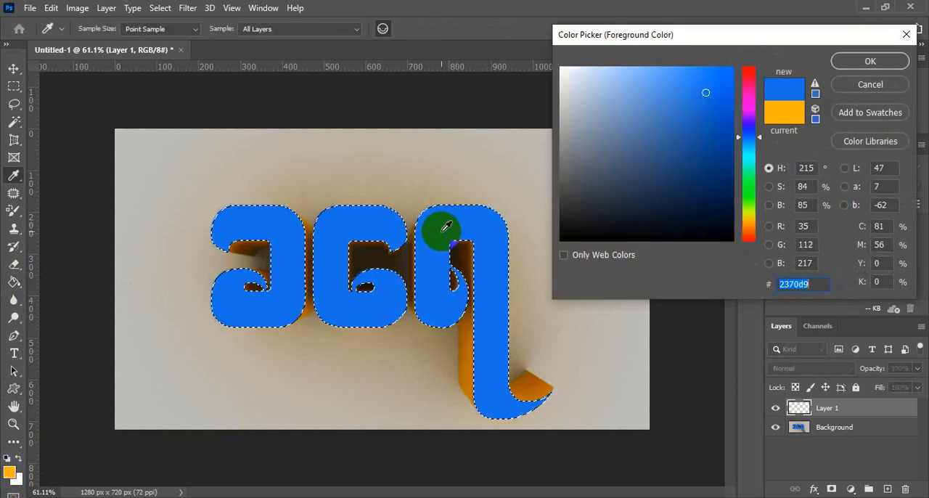
click(725, 140)
drag(724, 140, 727, 143)
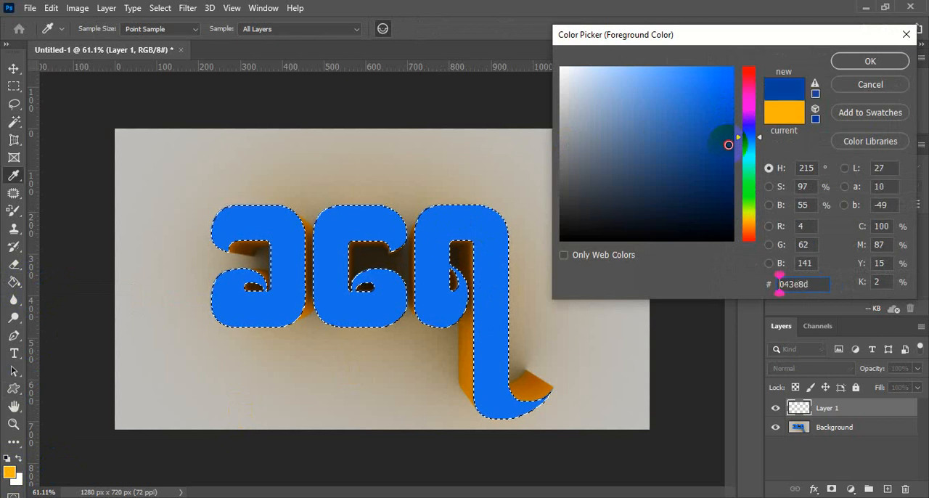
click(728, 143)
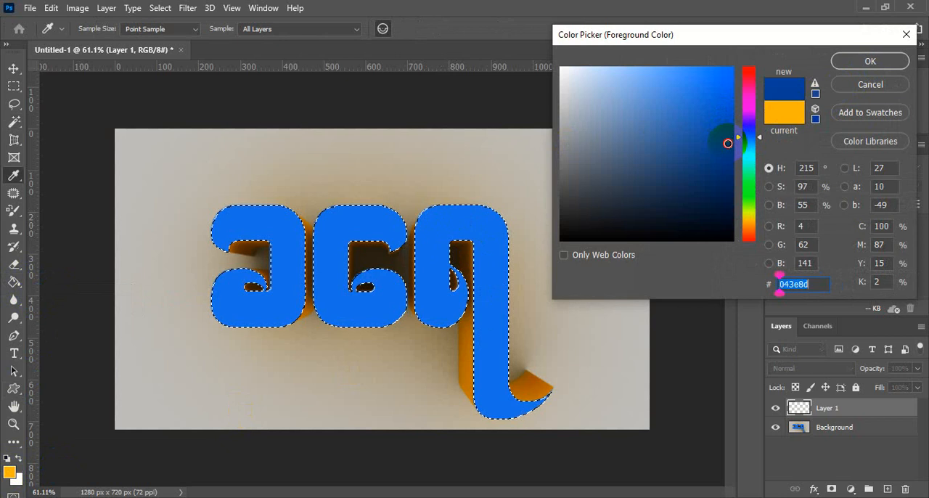
click(728, 142)
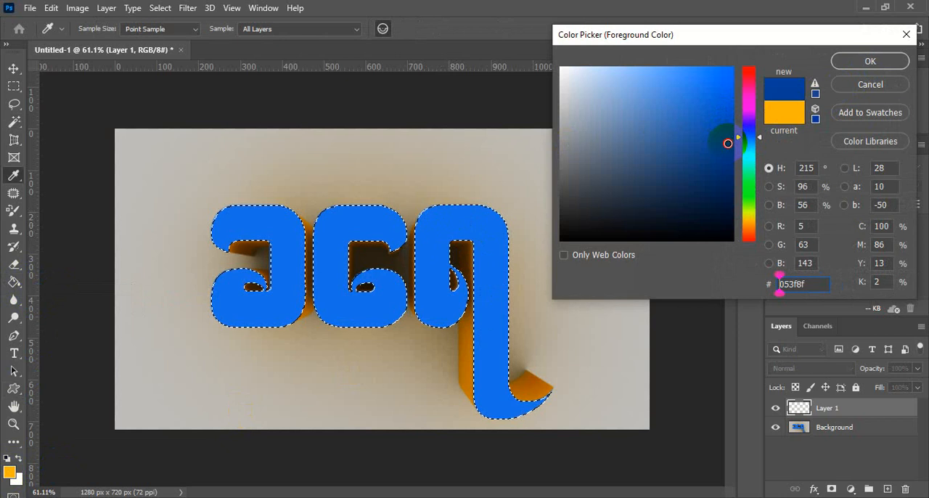
click(860, 60)
key(g)
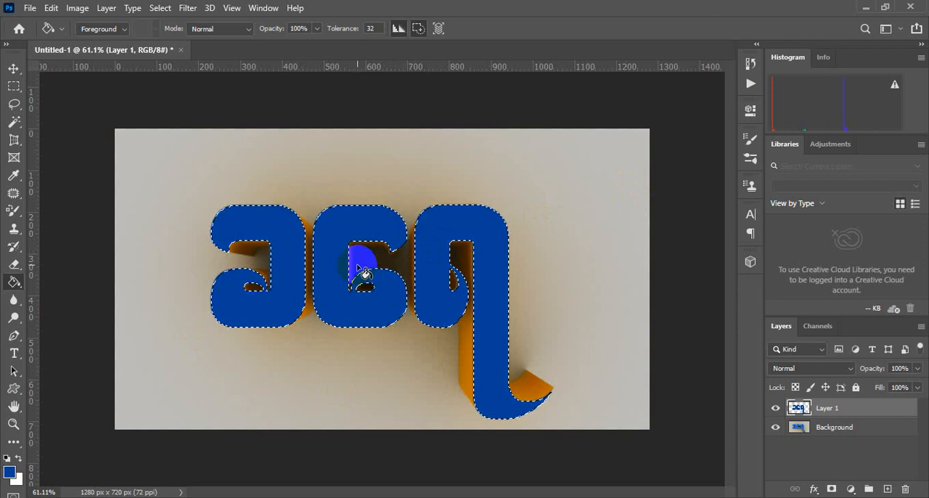
- Contract the selection of the filled letter faces by 5 pixels
click(14, 68)
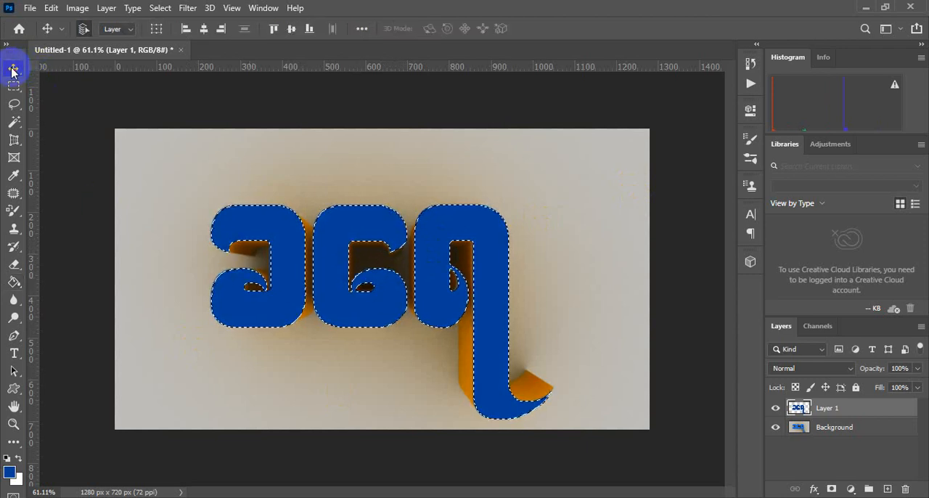
click(160, 9)
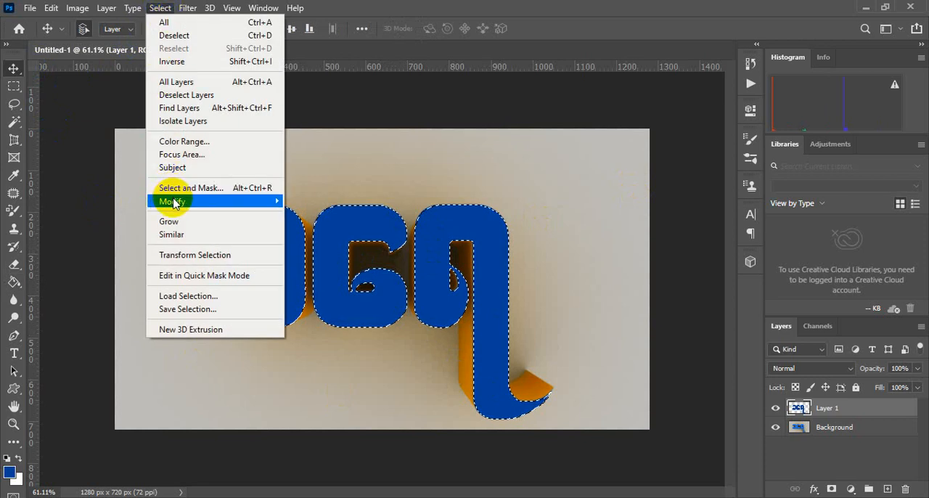
mouse_move(174, 201)
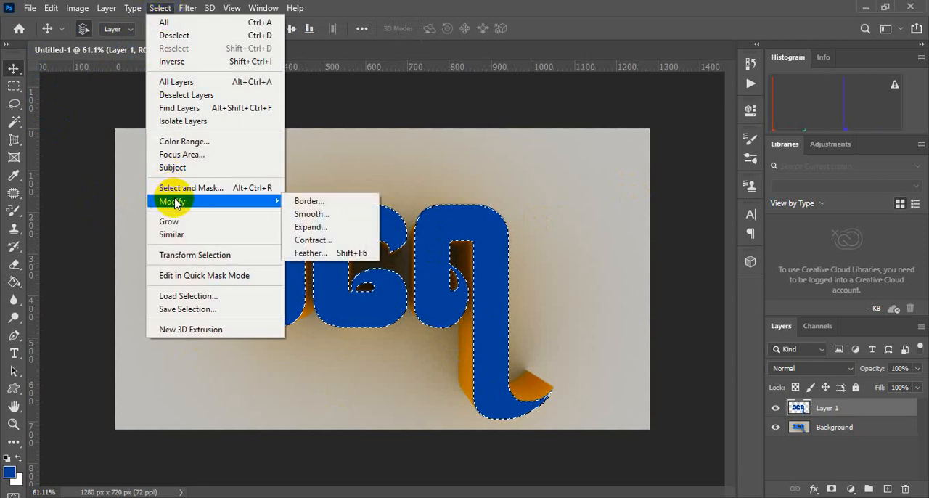
click(328, 241)
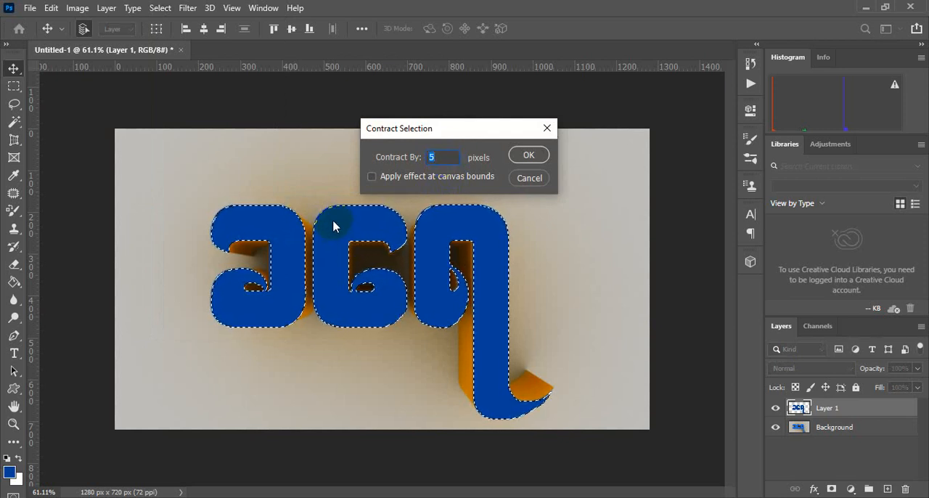
click(454, 156)
double_click(439, 157)
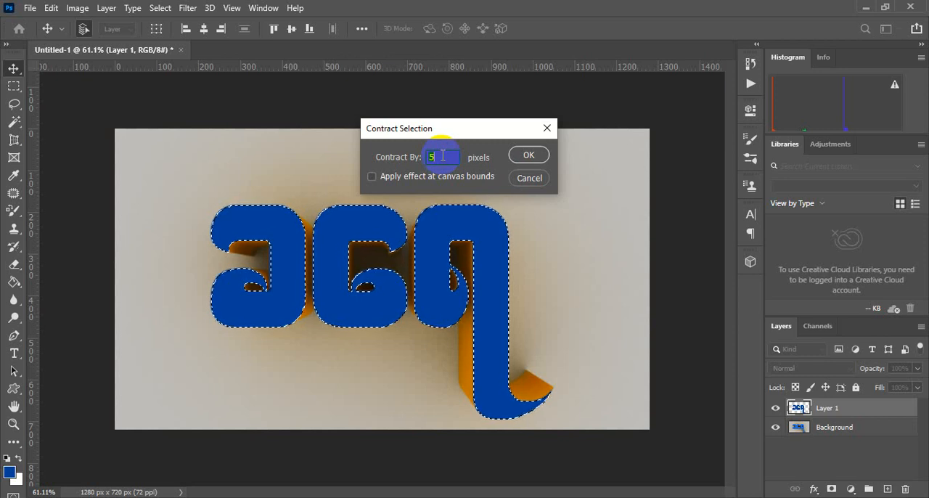
click(442, 156)
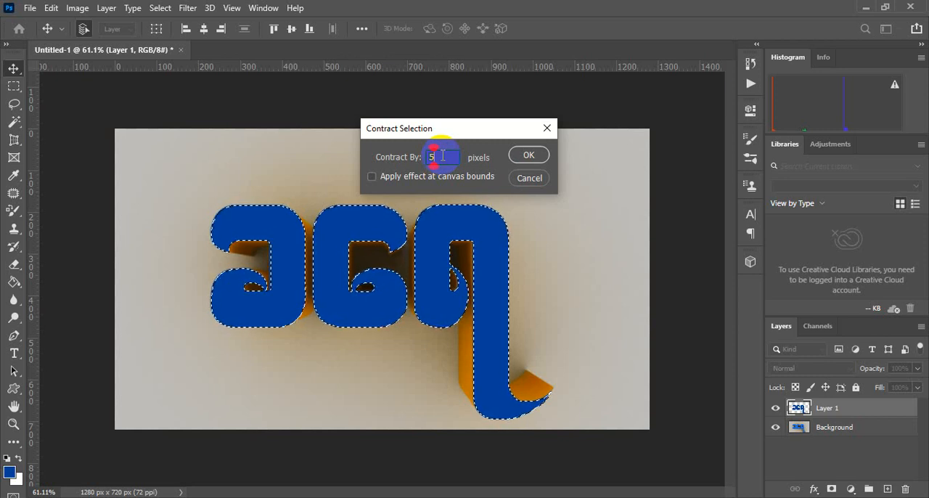
click(528, 156)
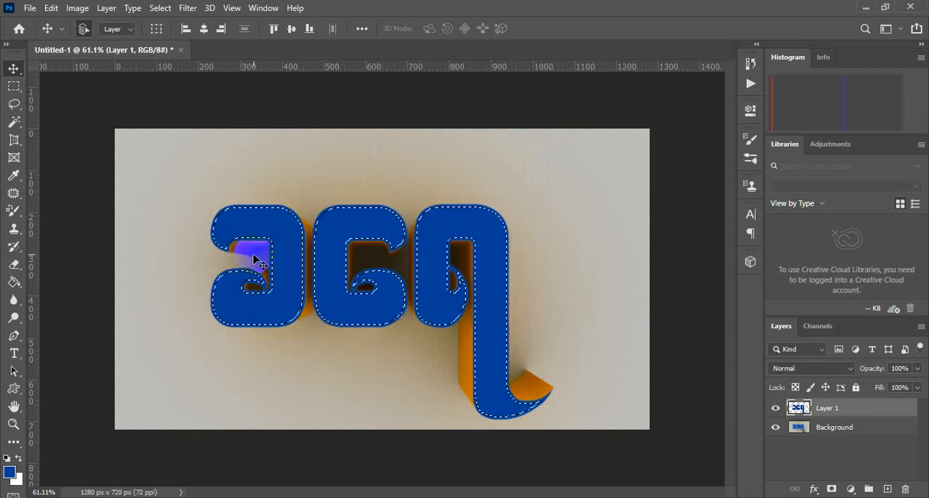
- Invert the contracted selection, delete the rim of the dark blue fill on Layer 1 and deselect
click(160, 9)
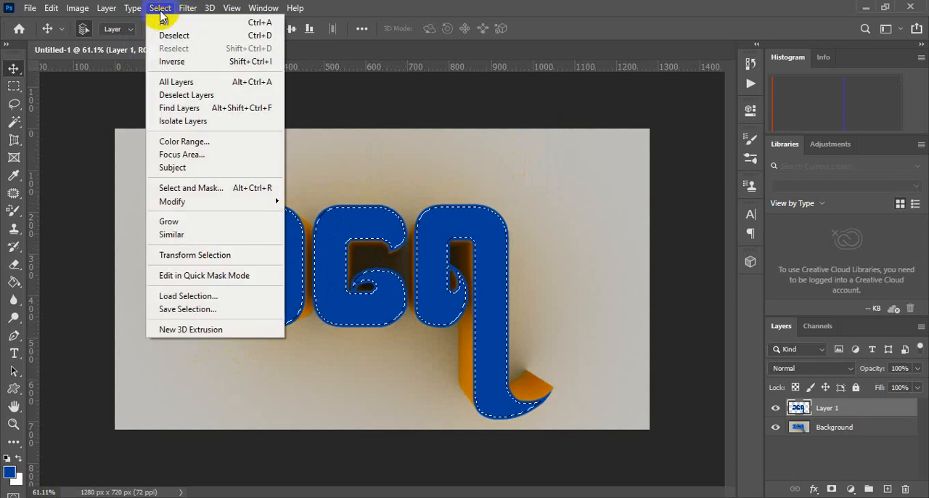
click(189, 64)
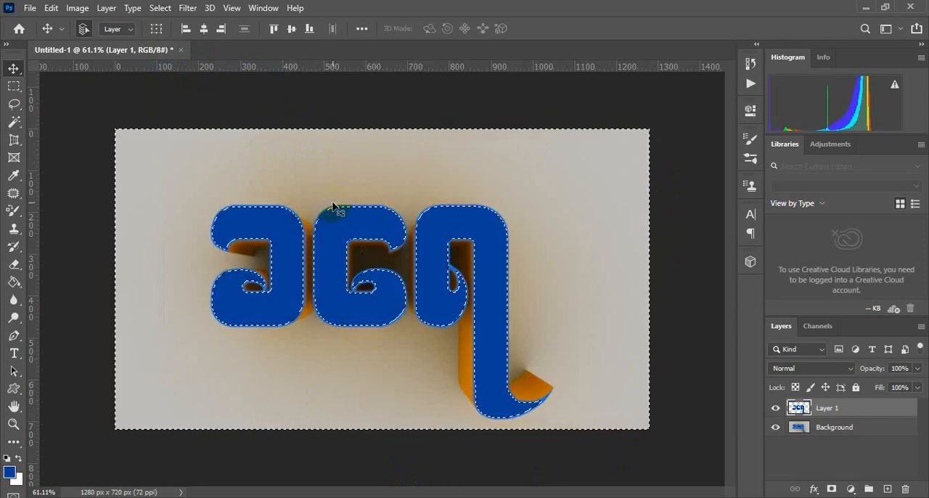
key(ctrl+d)
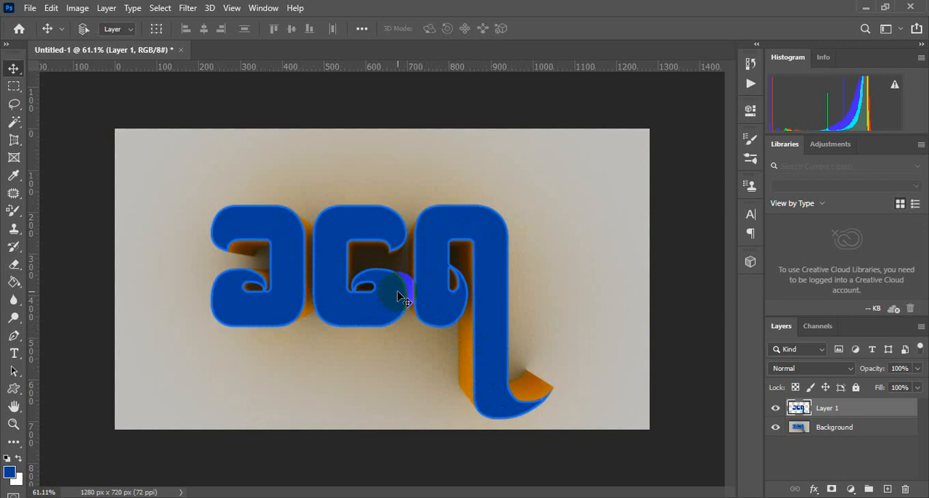
- Undo the rim deletion, the selection changes and the 054090 fill, keeping the original letter-face selection on an empty Layer 1
key(ctrl+z)
key(ctrl+z)
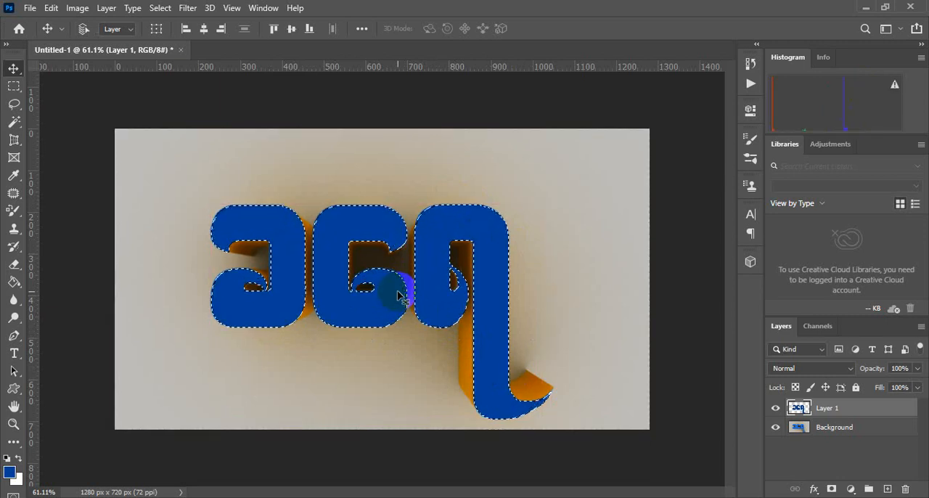
key(Delete)
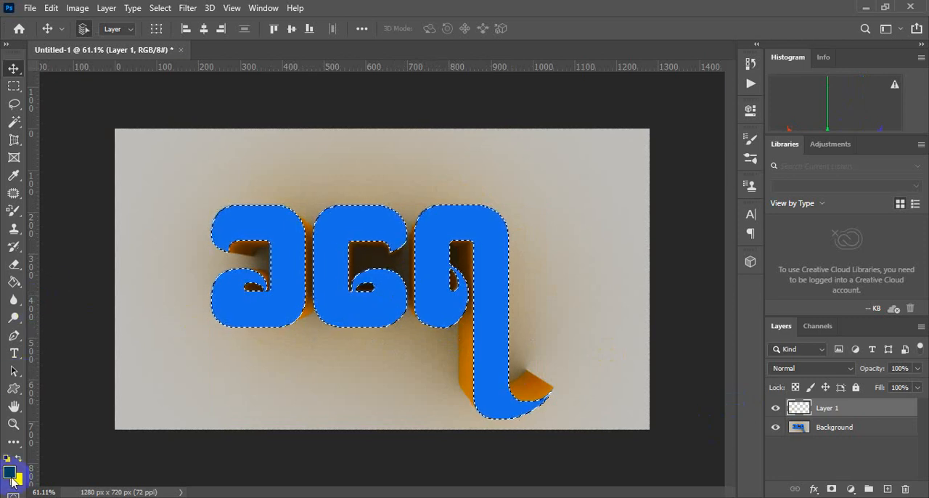
- Set the foreground color to darker blue 052f69, fill the selected letter faces on Layer 1 with it, and activate the Move tool
click(13, 282)
click(9, 469)
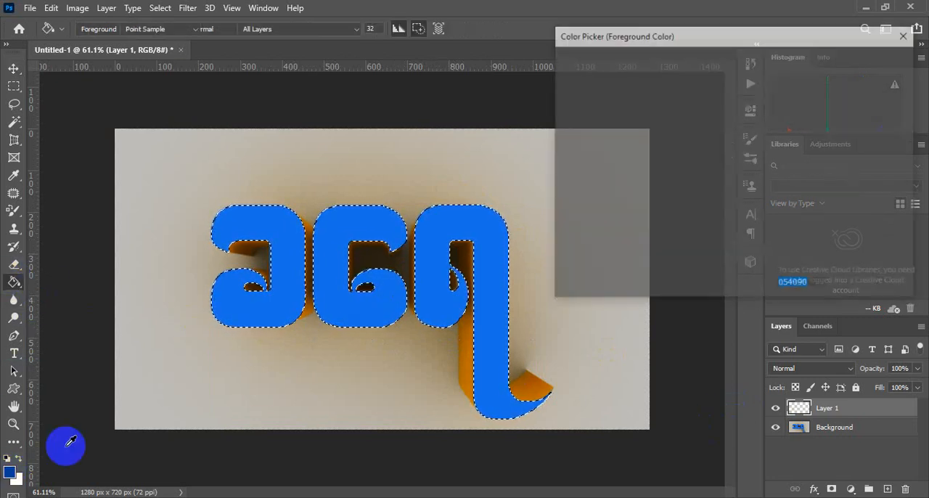
drag(723, 162, 727, 171)
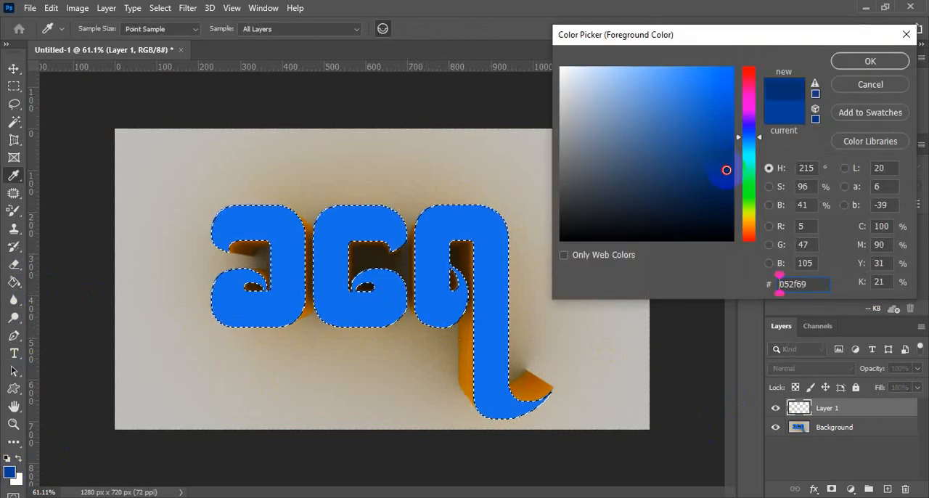
key(Return)
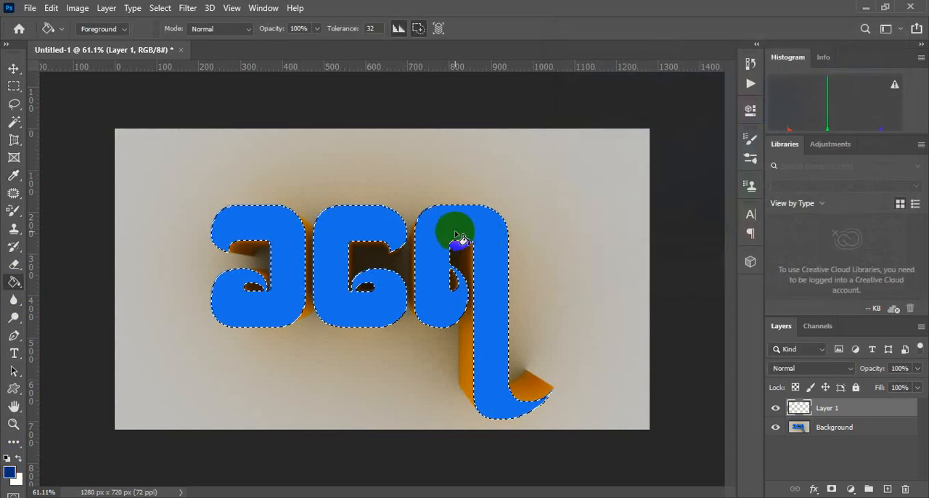
click(451, 234)
click(14, 68)
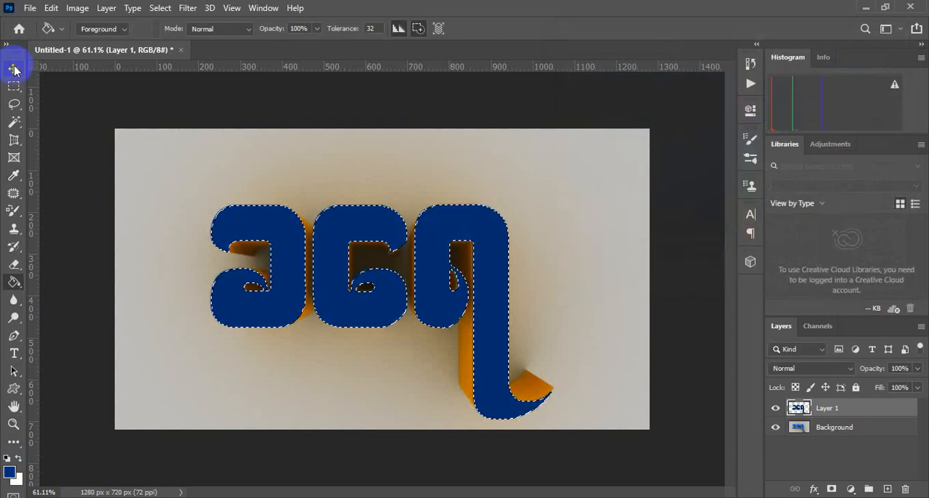
- Try contracting the selection around the darker blue letter faces by 5 pixels
click(171, 9)
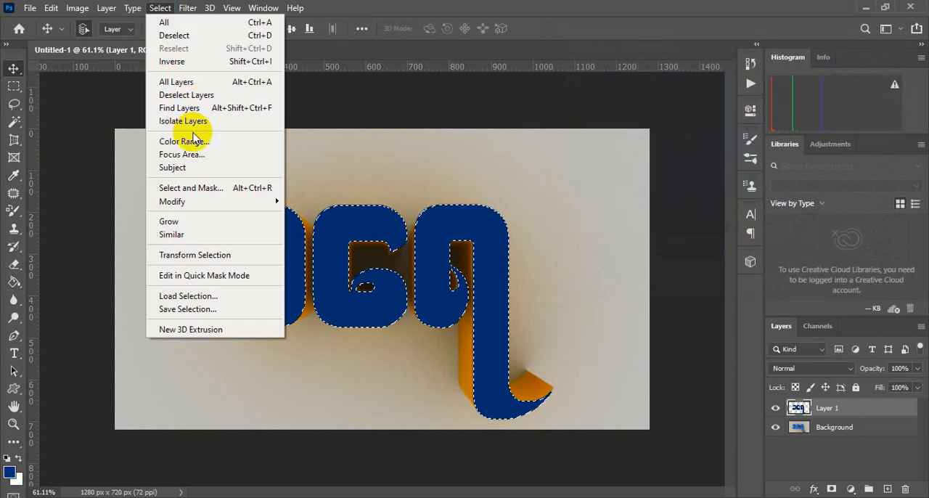
mouse_move(220, 205)
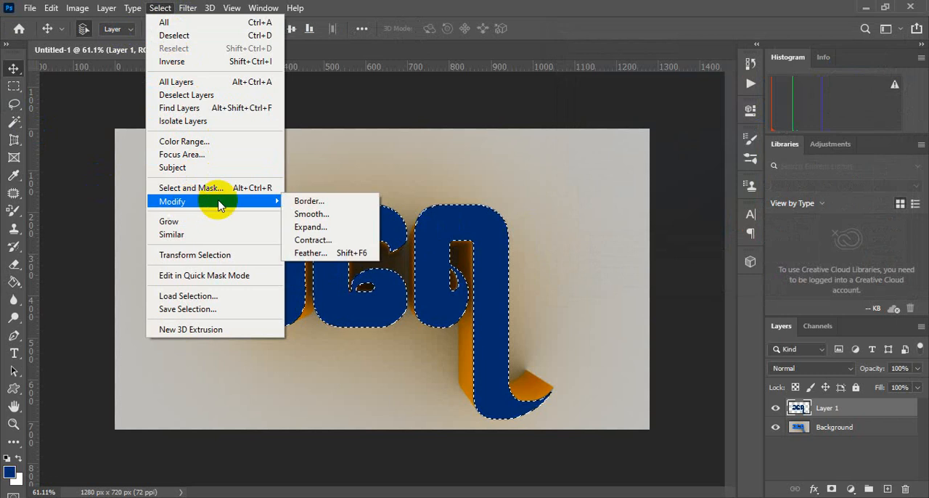
click(312, 240)
text(5)
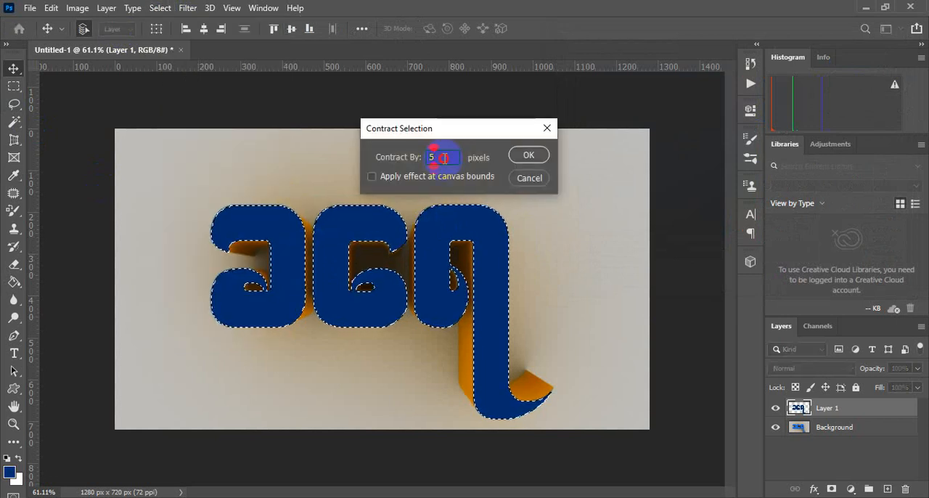
click(528, 156)
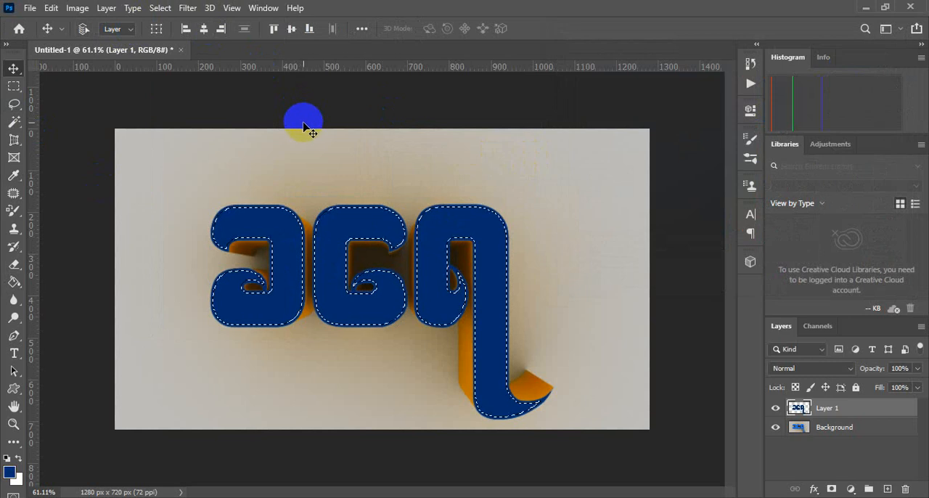
- Contract the original letter-face selection by 6 pixels
click(161, 11)
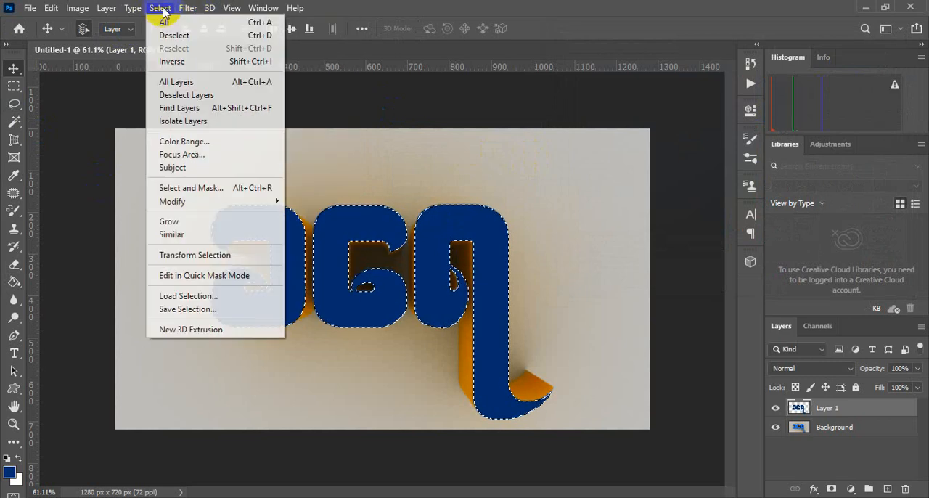
mouse_move(201, 201)
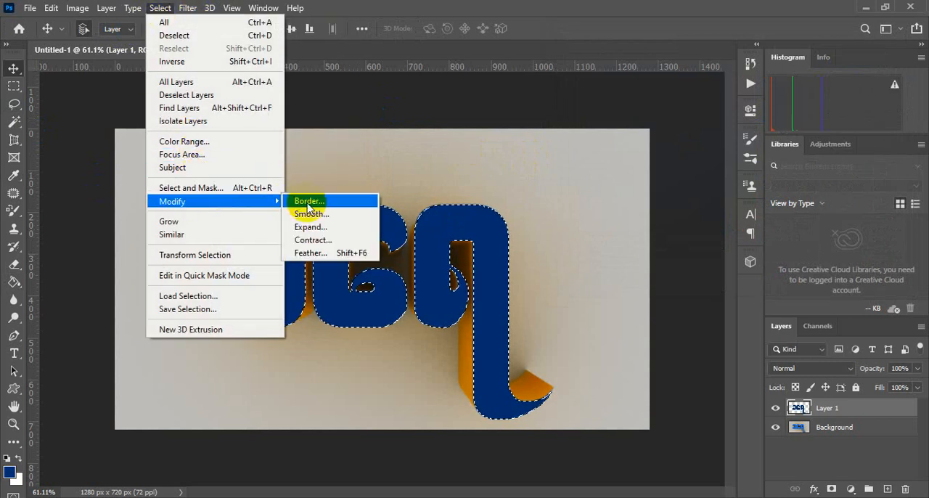
click(330, 243)
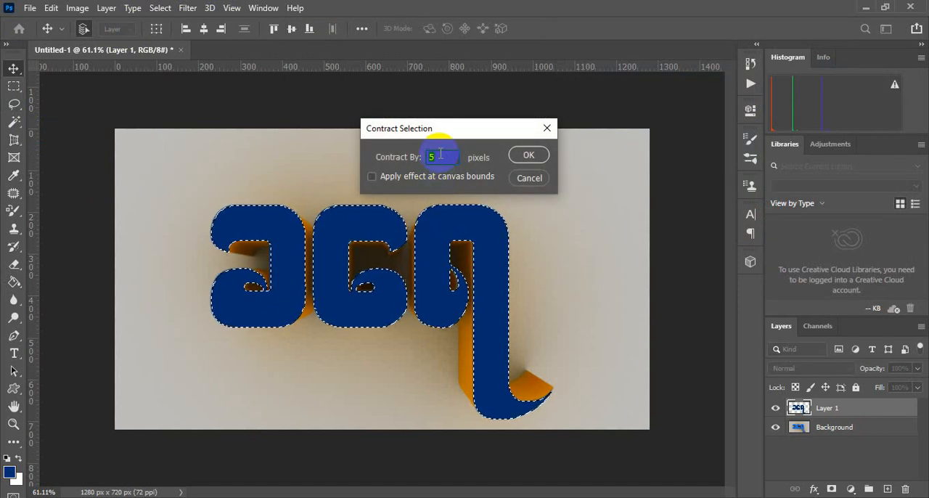
text(6)
click(528, 154)
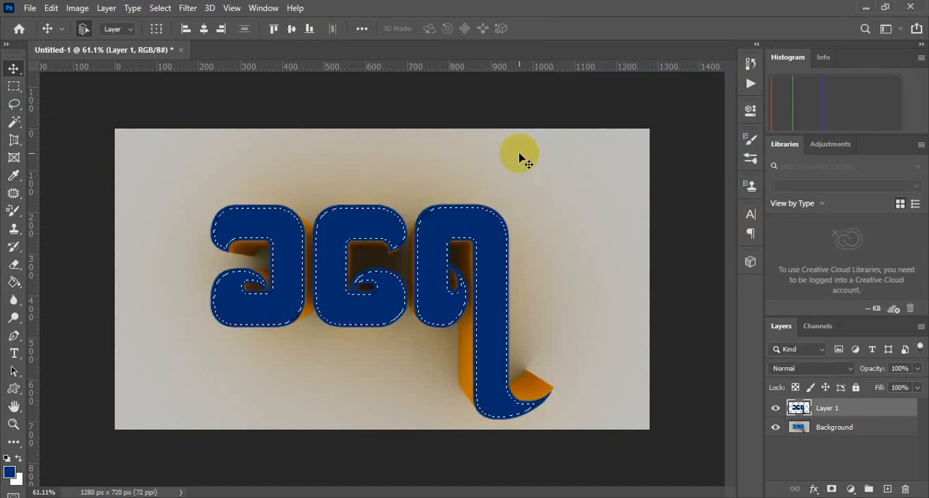
- Invert the selection and delete the outer rim of the dark blue fill on Layer 1
click(163, 8)
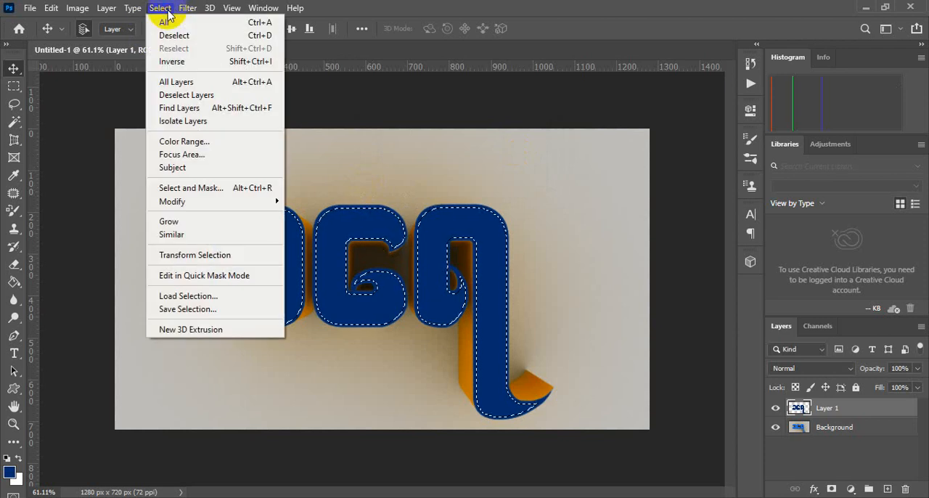
click(209, 63)
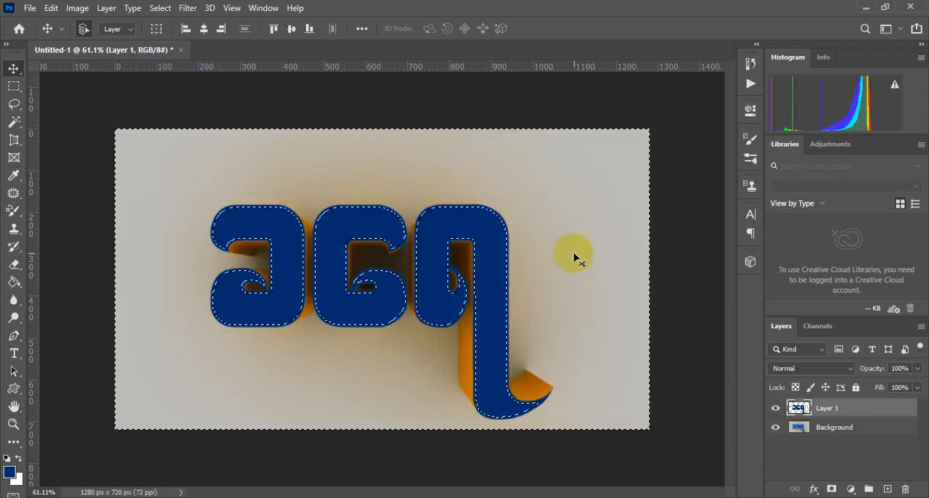
key(Delete)
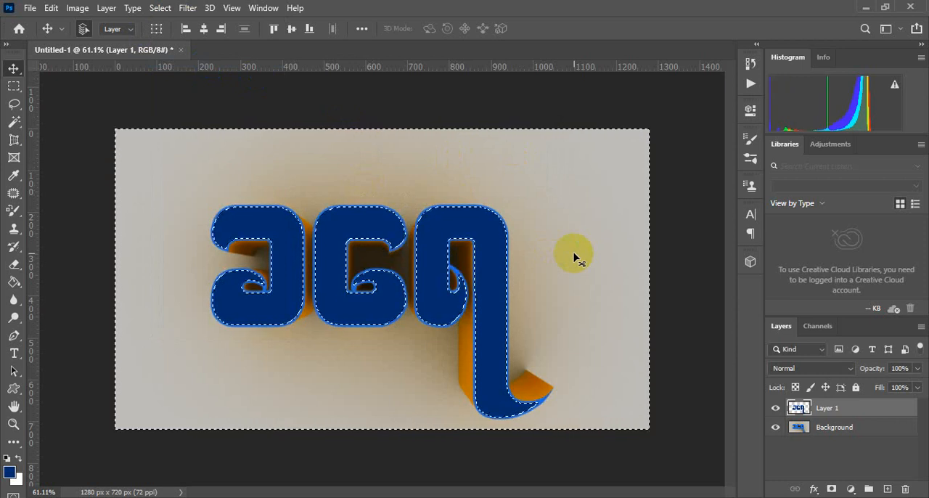
- Clear the selection around the dark blue letter faces on Layer 1
drag(385, 450, 384, 430)
key(ctrl+d)
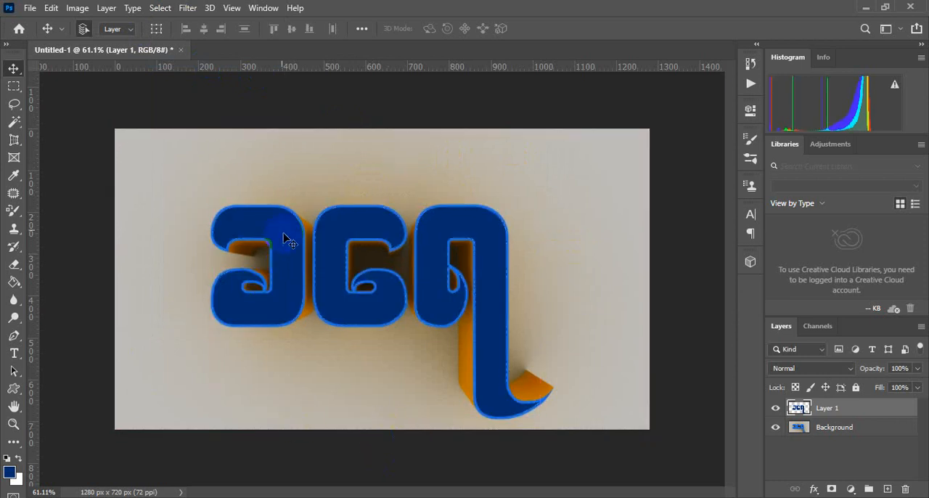
scroll(311, 326, up, 2)
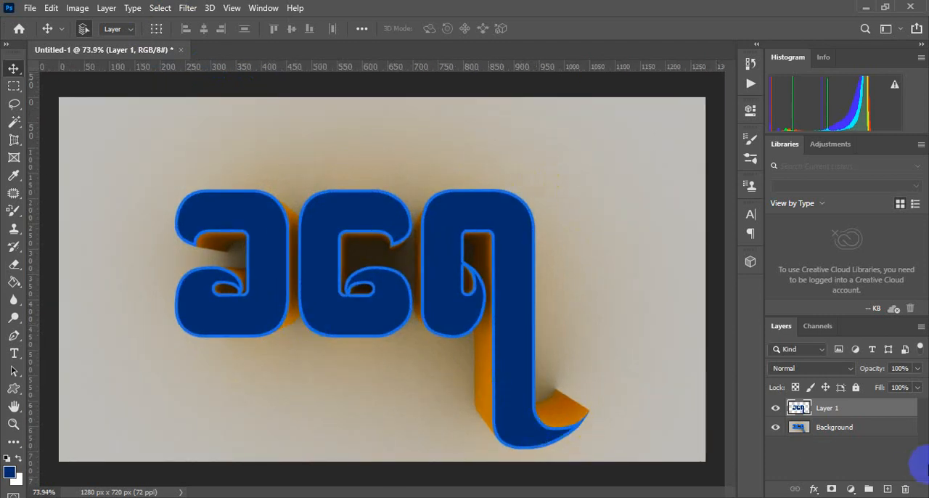
- Add a Color Balance adjustment layer above Layer 1, setting the midtones to Cyan-Red +43, Magenta-Green -84 and strongly toward blue
click(852, 489)
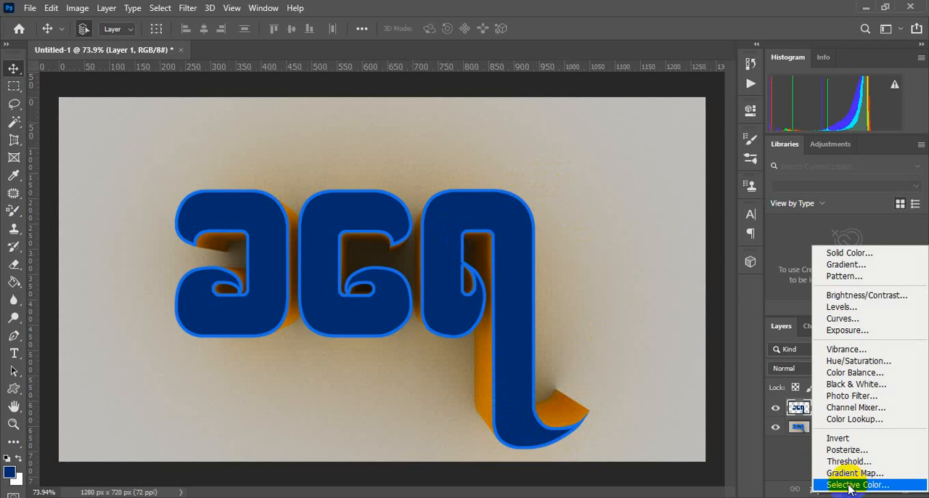
click(860, 372)
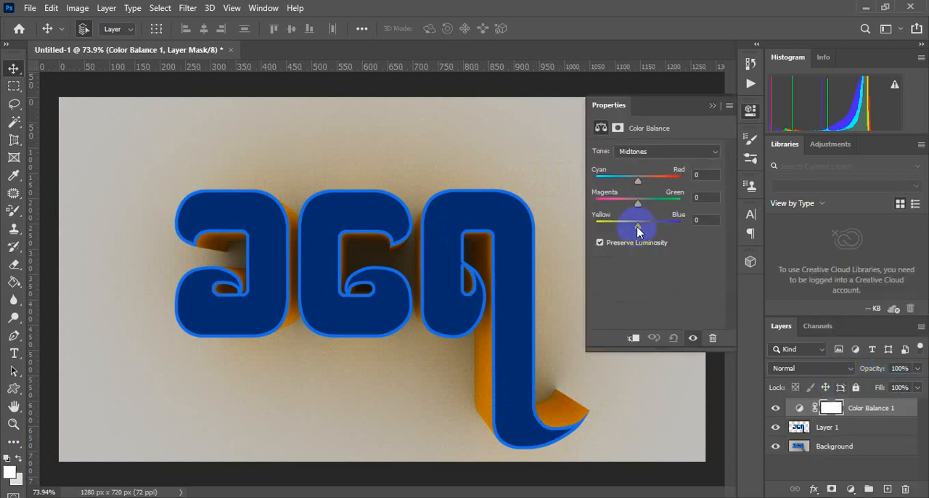
drag(637, 230, 669, 229)
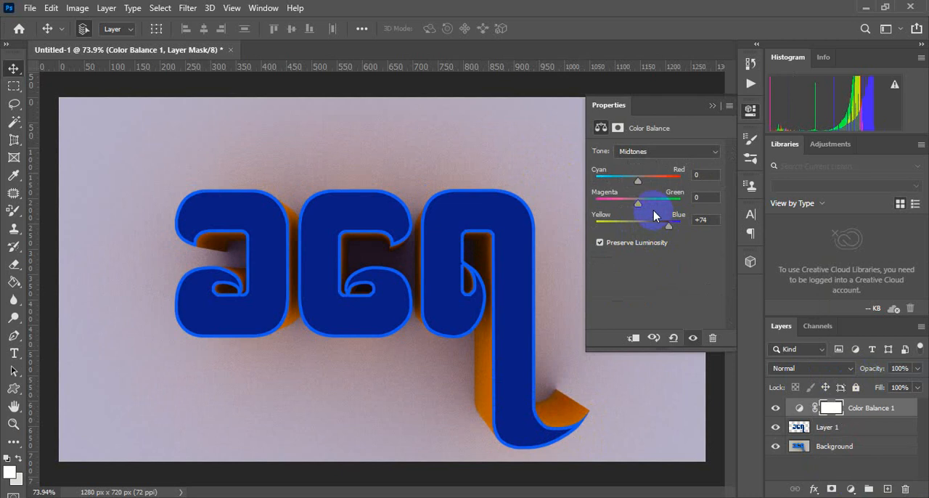
drag(639, 203, 608, 208)
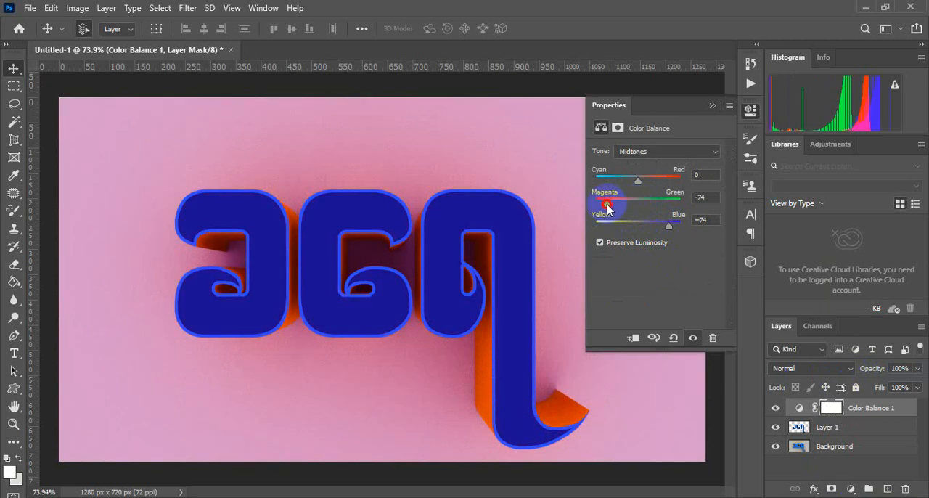
mouse_move(638, 180)
mouse_down()
mouse_move(616, 181)
mouse_move(656, 180)
mouse_up()
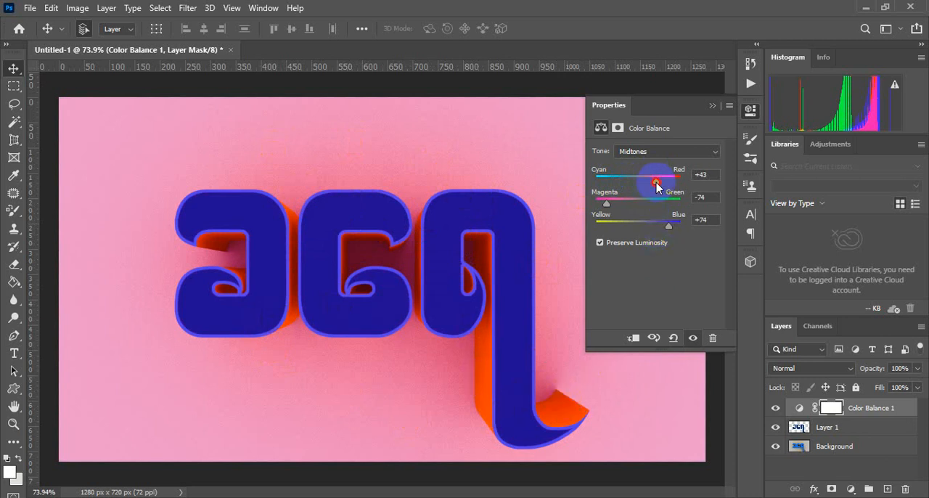
mouse_move(656, 182)
mouse_down()
mouse_move(622, 179)
mouse_move(662, 179)
mouse_up()
mouse_move(608, 209)
mouse_down()
mouse_move(603, 203)
mouse_move(614, 201)
mouse_move(603, 205)
mouse_up()
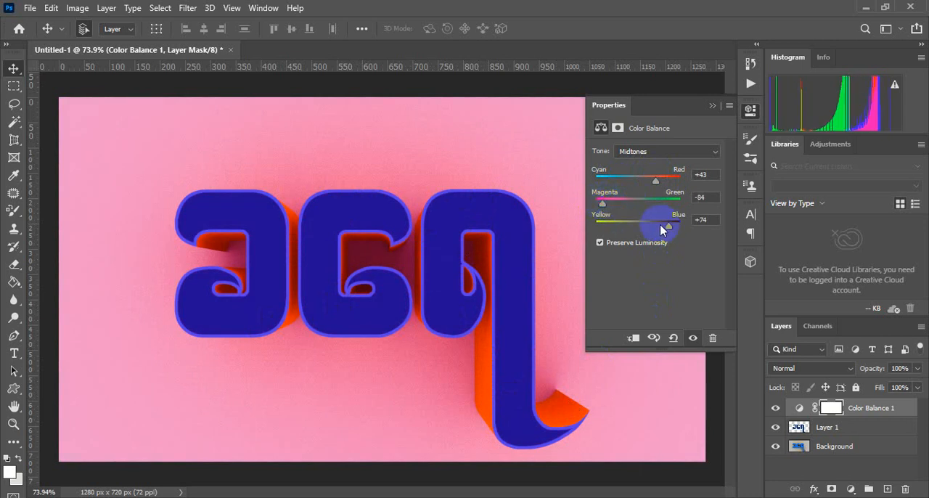
drag(669, 228, 694, 208)
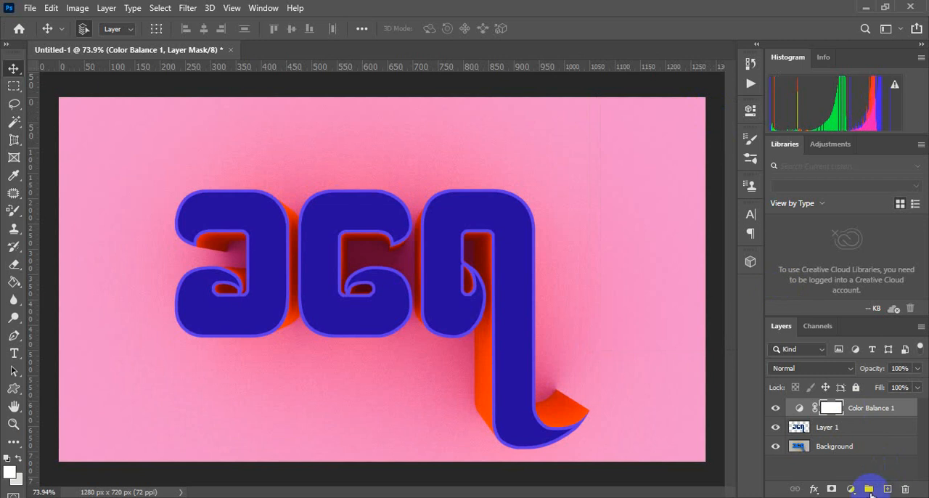
- Brighten the image with a Levels adjustment layer above Color Balance 1 and merge all visible layers into one
click(851, 491)
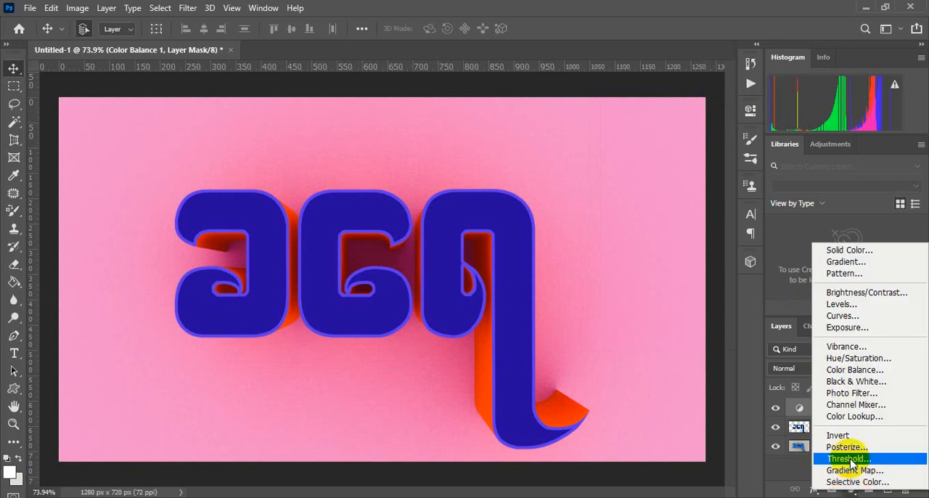
click(849, 304)
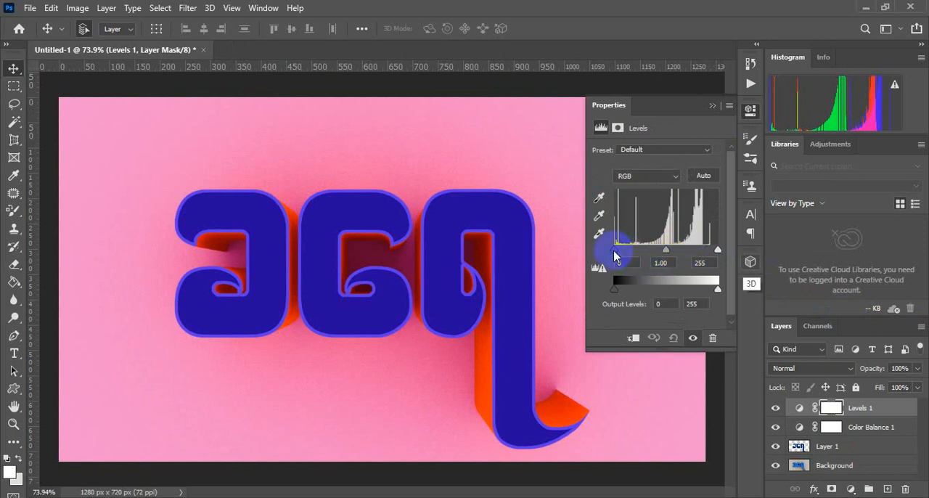
drag(614, 250, 616, 252)
drag(718, 249, 665, 251)
click(711, 105)
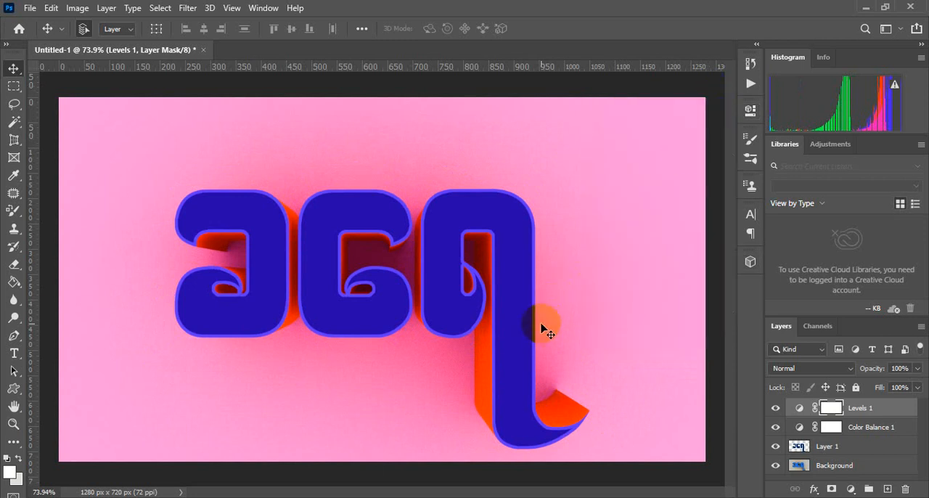
key(ctrl+shift+e)
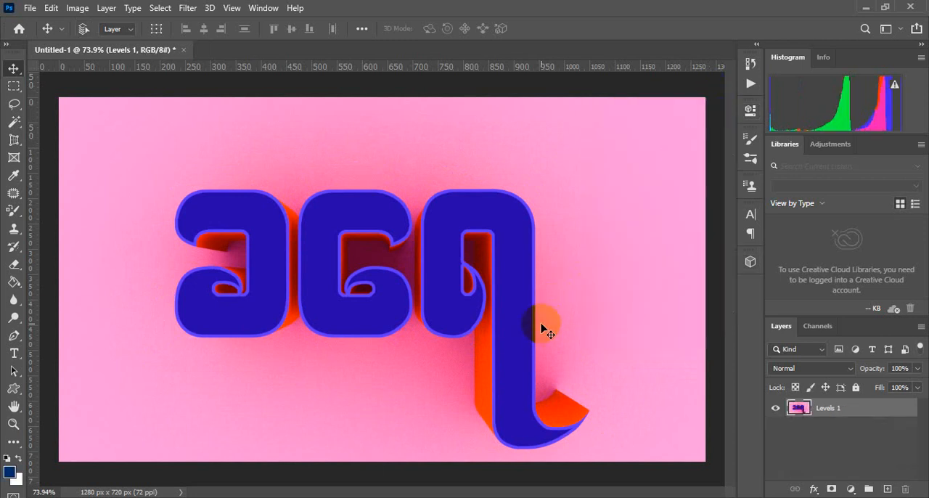
- Save the image as a JPEG named kayay1 in the Desktop's Design folder, with quality 9 and Baseline Optimized format
click(36, 12)
click(72, 171)
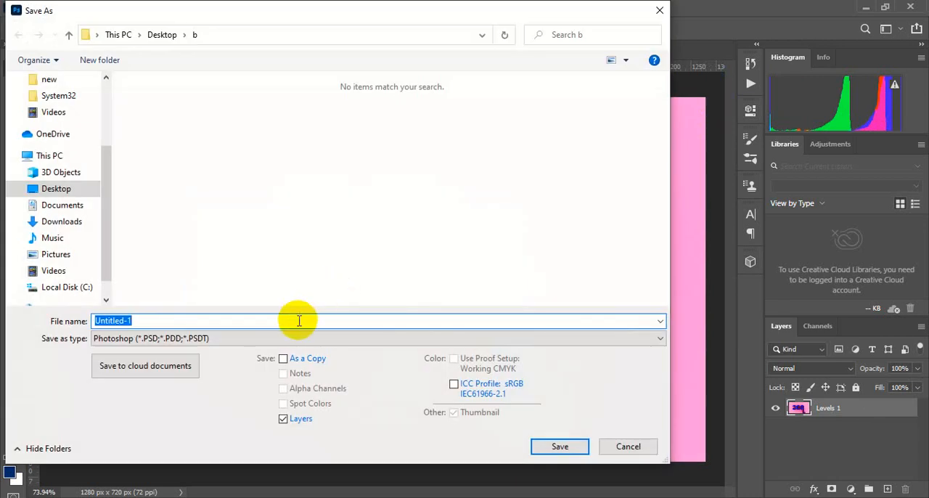
text(kayay1)
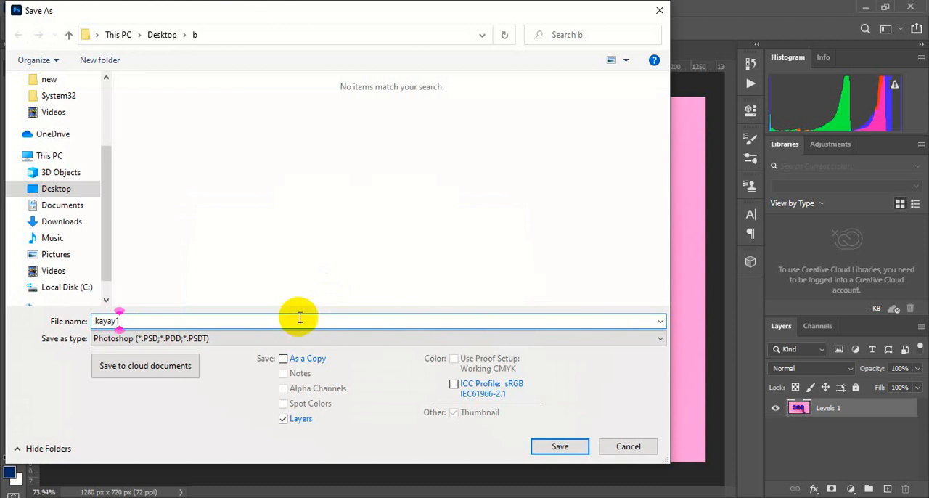
click(243, 338)
click(169, 203)
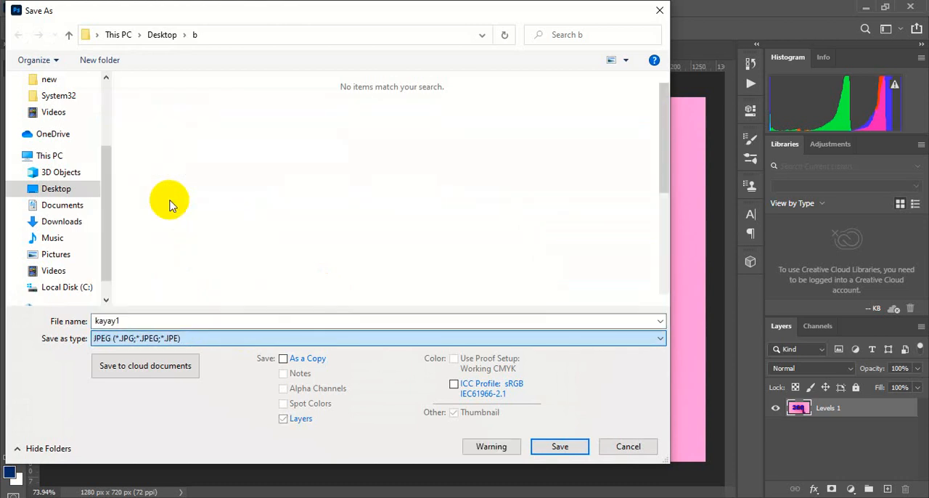
click(58, 190)
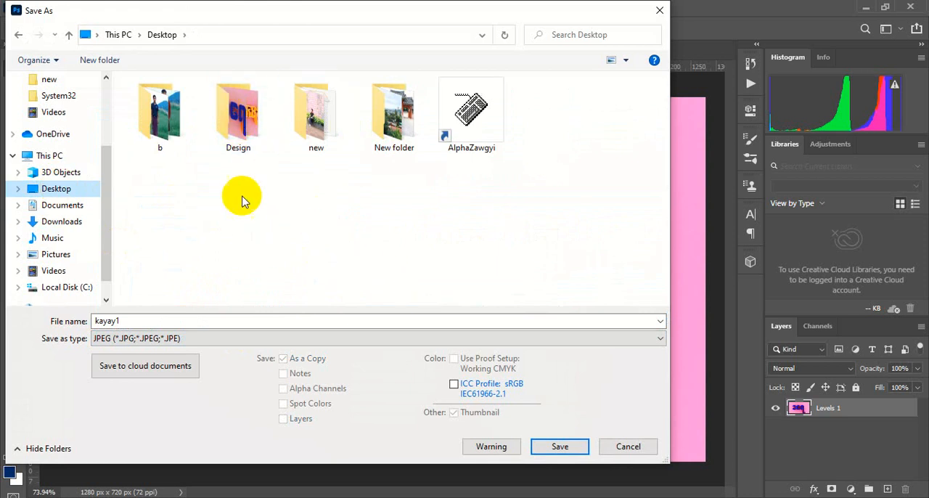
click(244, 135)
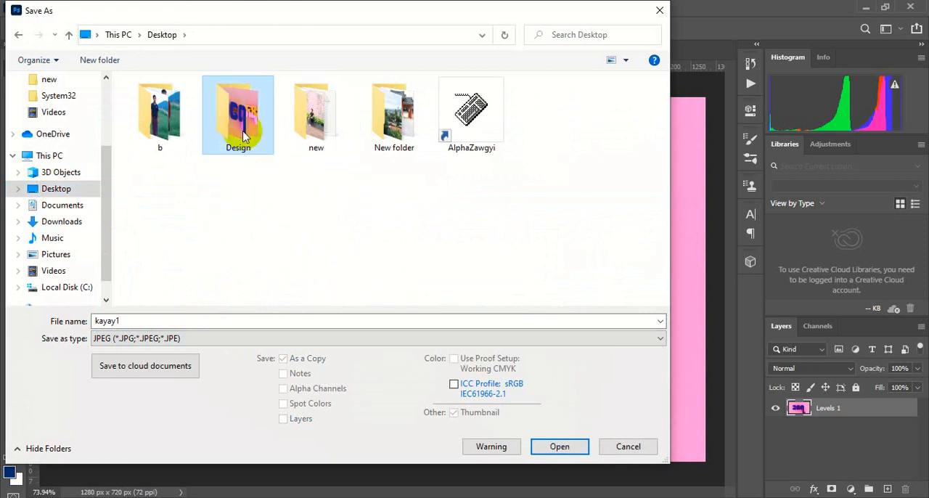
double_click(243, 135)
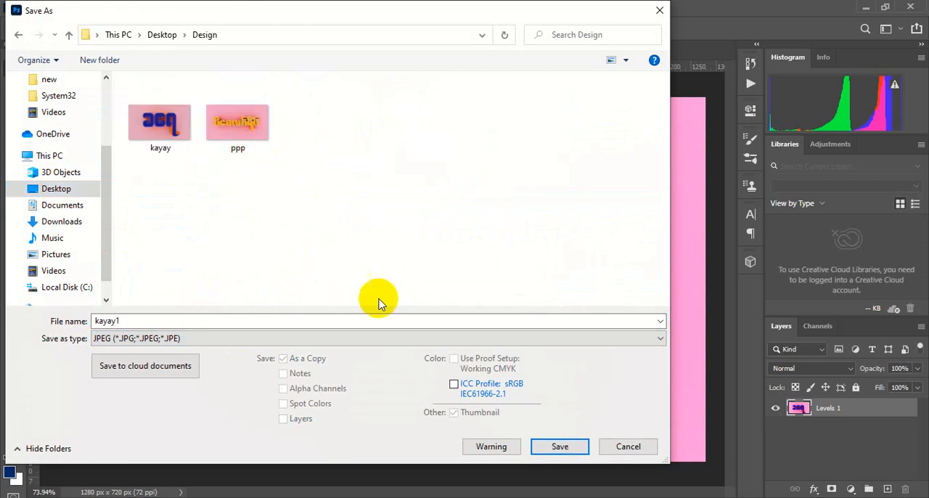
click(553, 447)
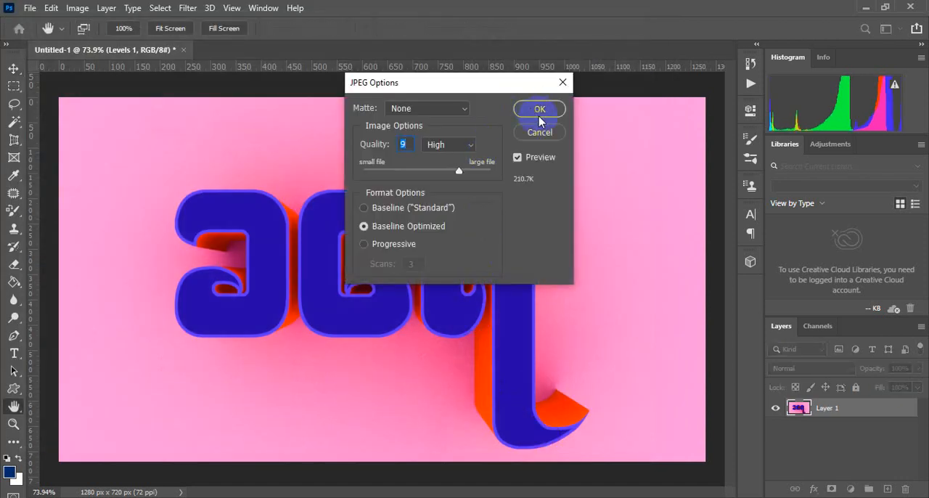
click(540, 110)
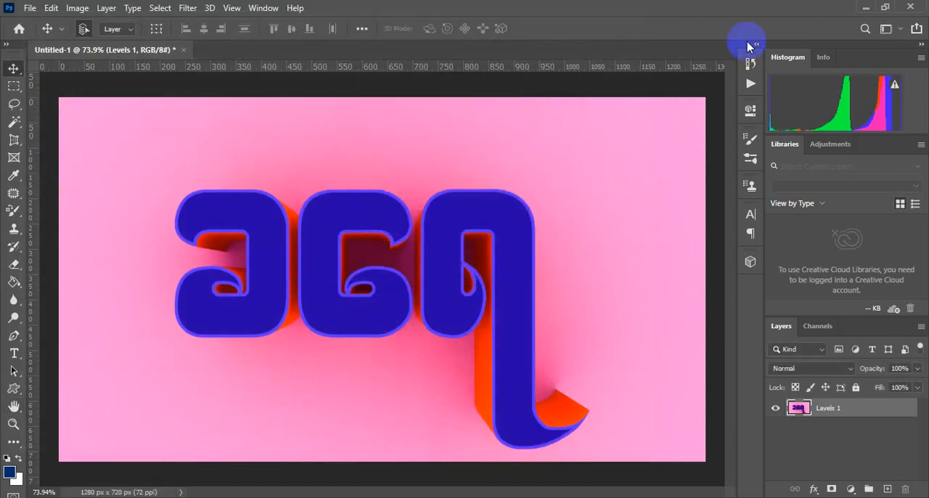
- View the exported kayay1 image from the Design folder in Photos, compare it with kayay and ppp, and return to Photoshop
click(862, 8)
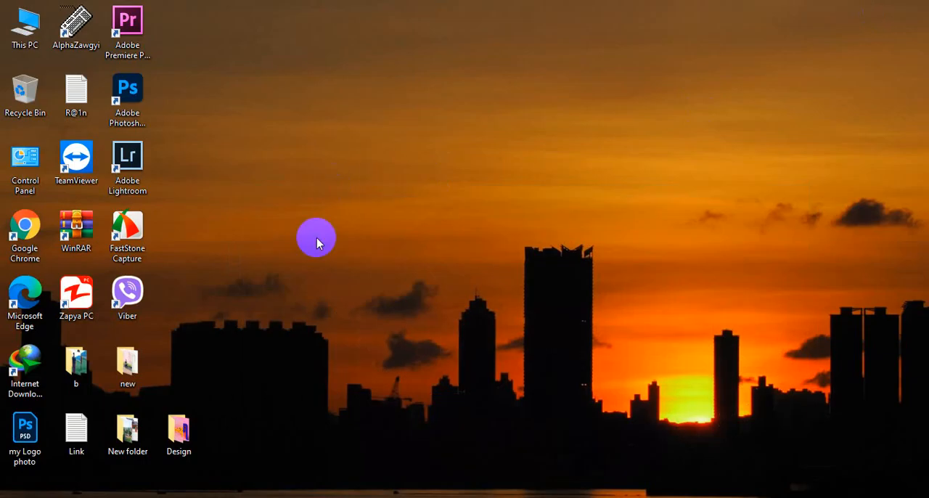
double_click(178, 432)
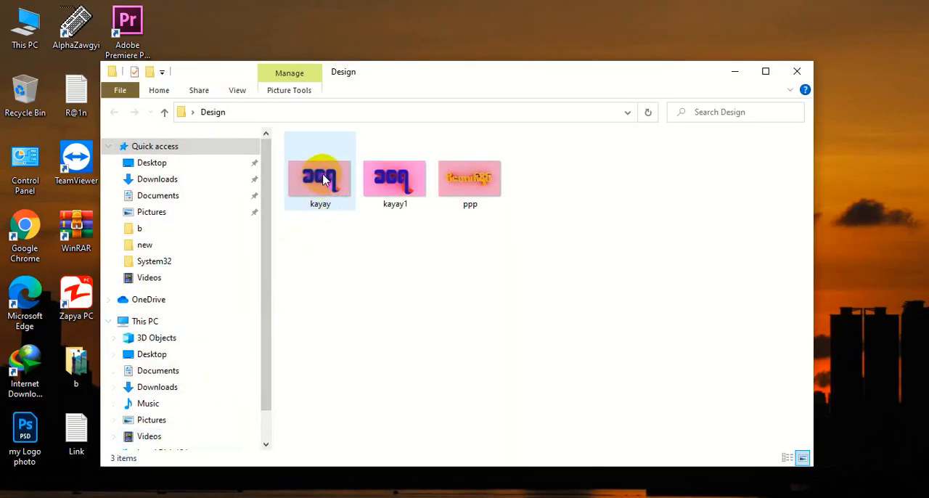
double_click(402, 190)
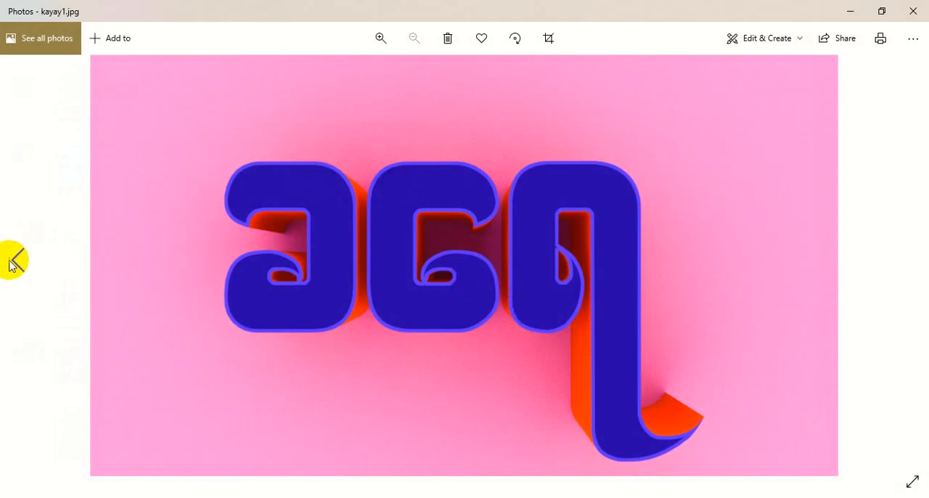
click(18, 261)
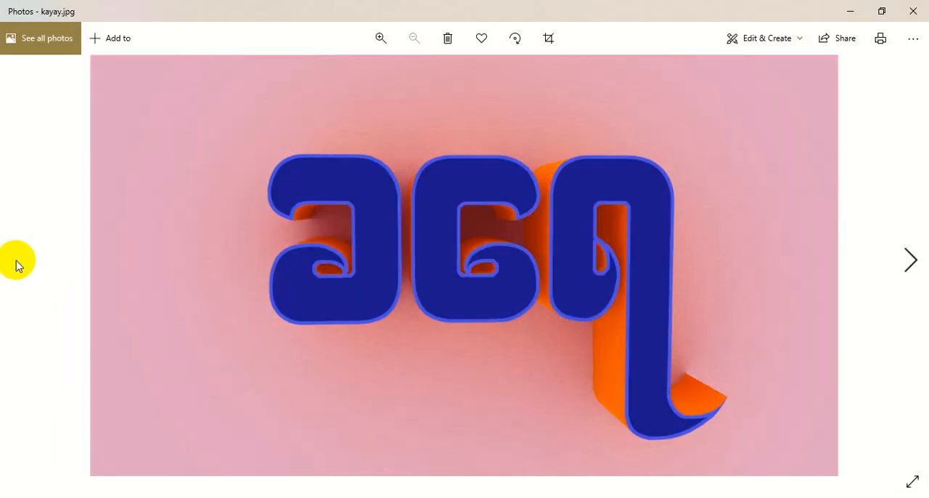
click(910, 259)
click(911, 257)
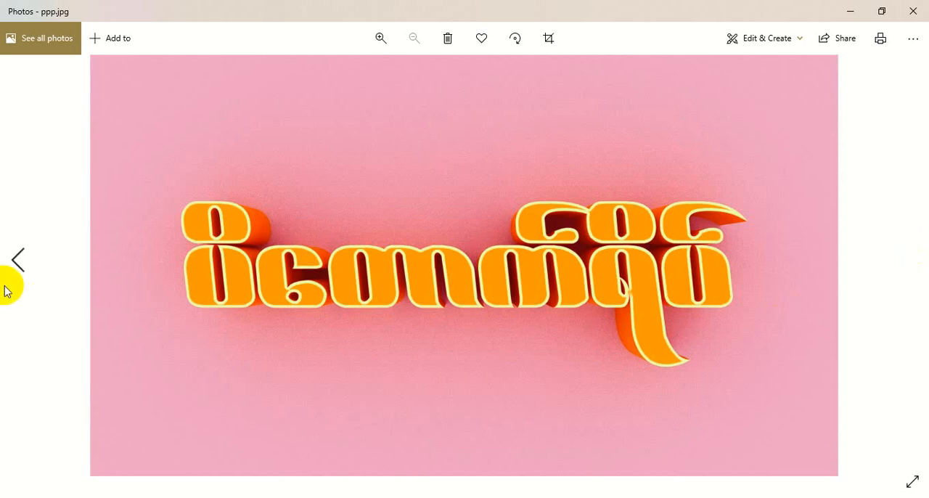
click(18, 261)
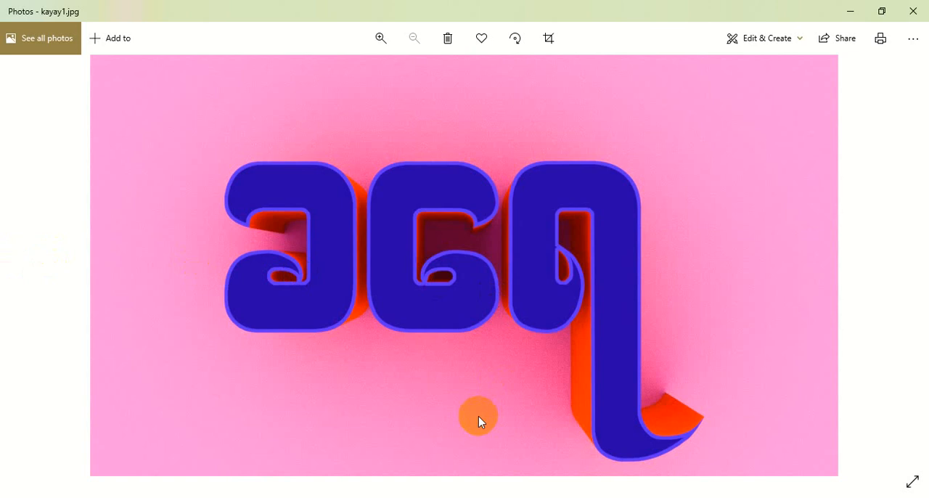
click(852, 13)
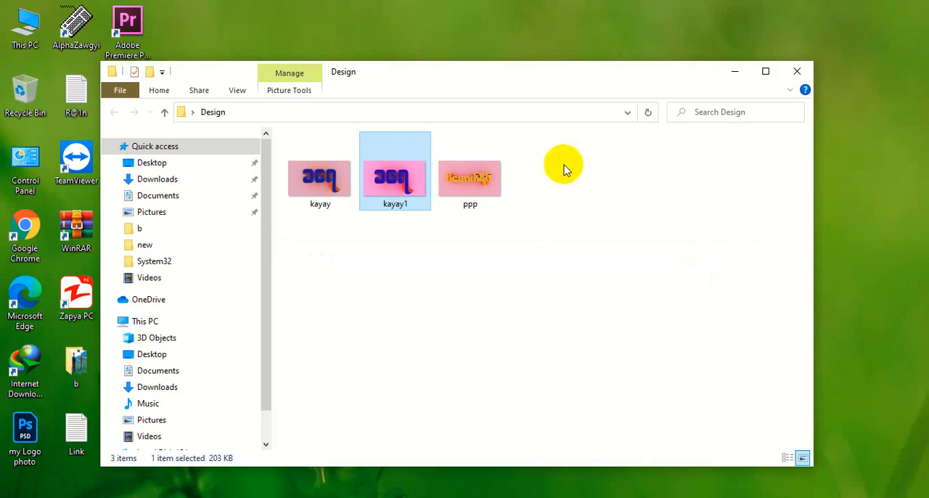
click(732, 68)
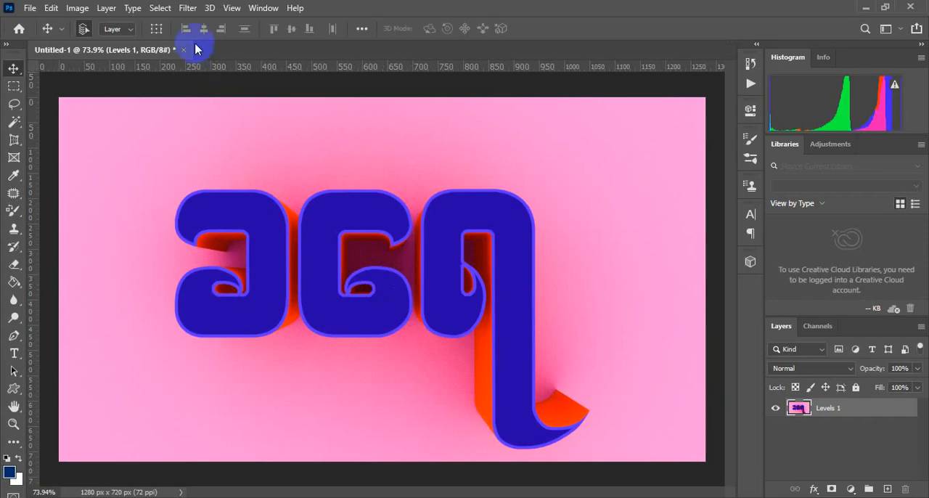
click(209, 8)
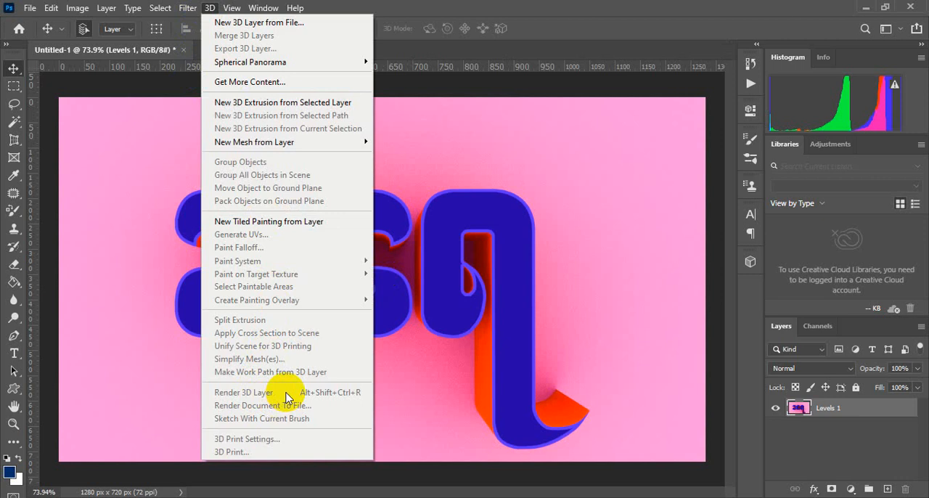
click(865, 7)
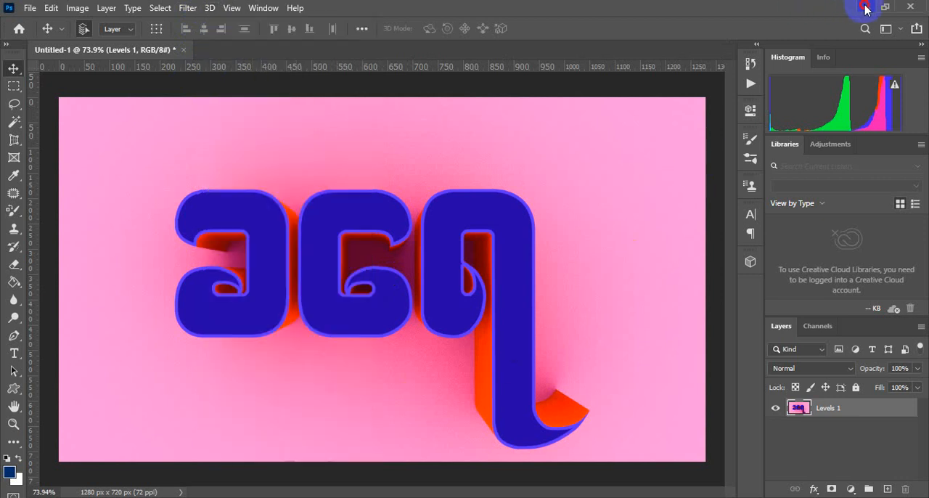
click(866, 7)
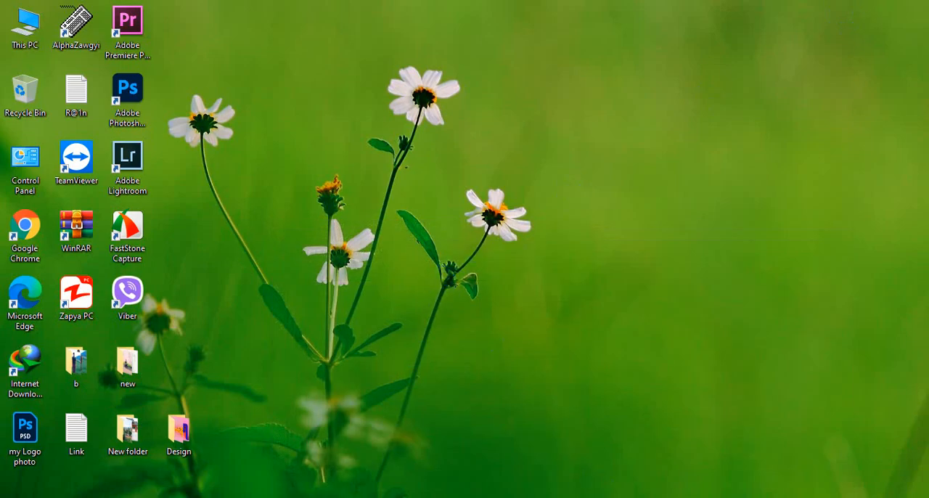
click(609, 497)
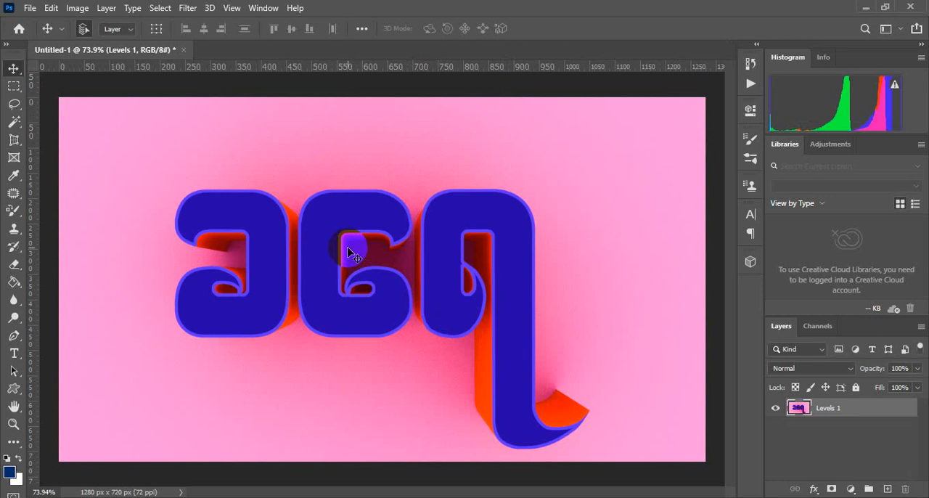
- Reopen kayay1 from the Desktop's Design folder in Photos and browse through the kayay, kayay1 and ppp images
click(866, 7)
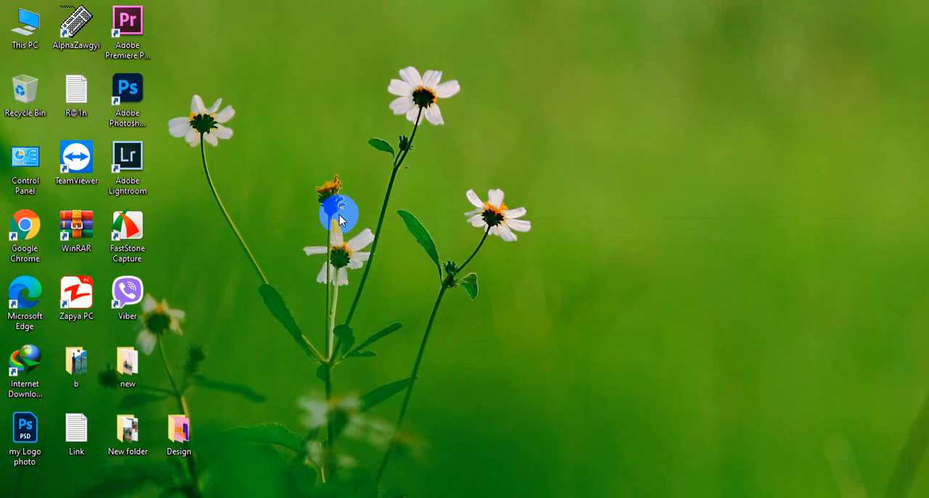
double_click(179, 430)
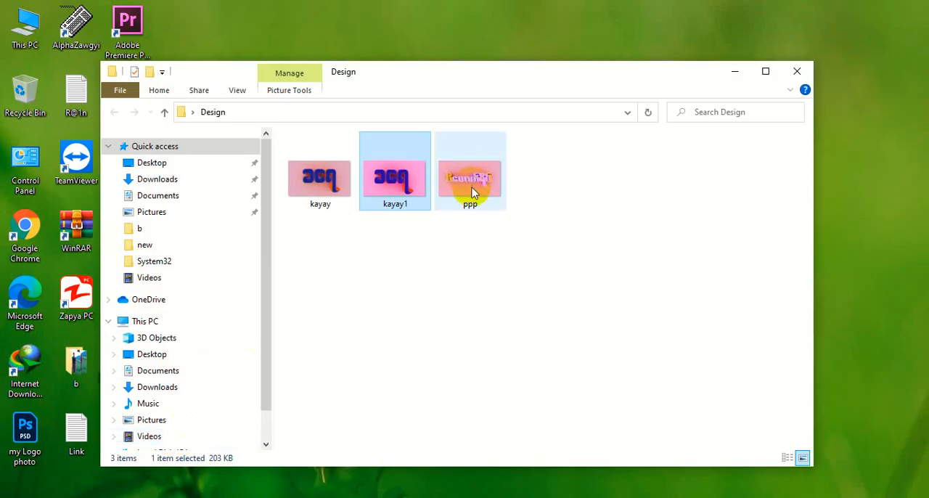
double_click(376, 186)
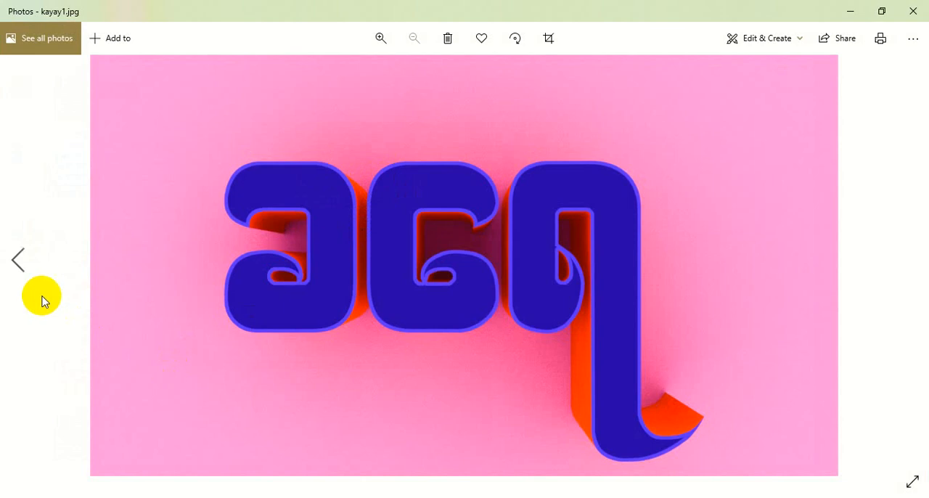
click(18, 261)
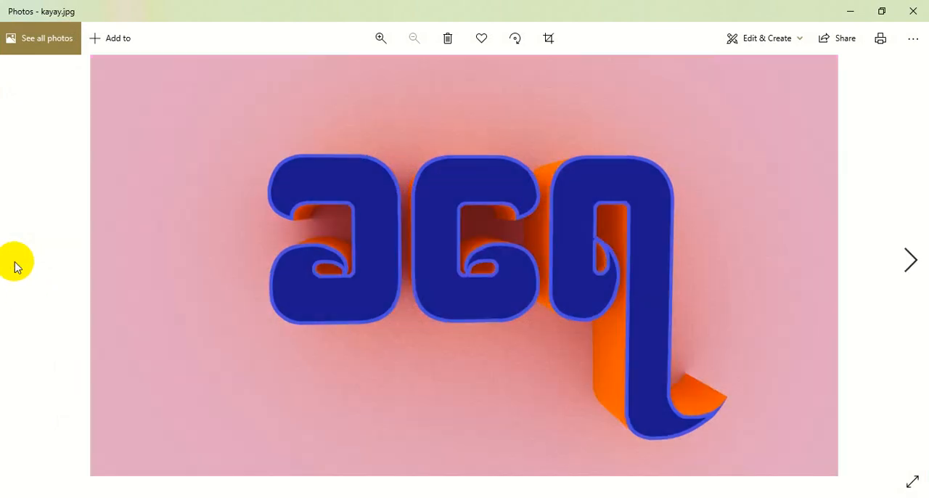
click(910, 260)
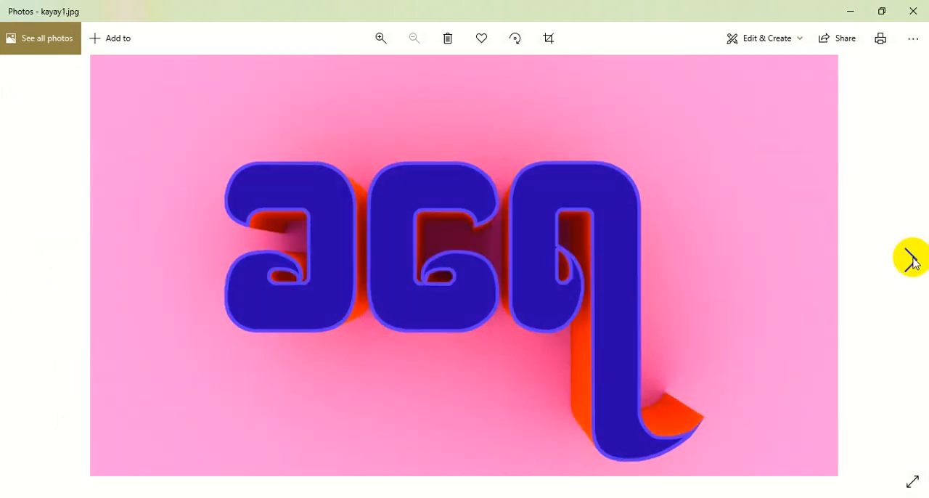
click(911, 260)
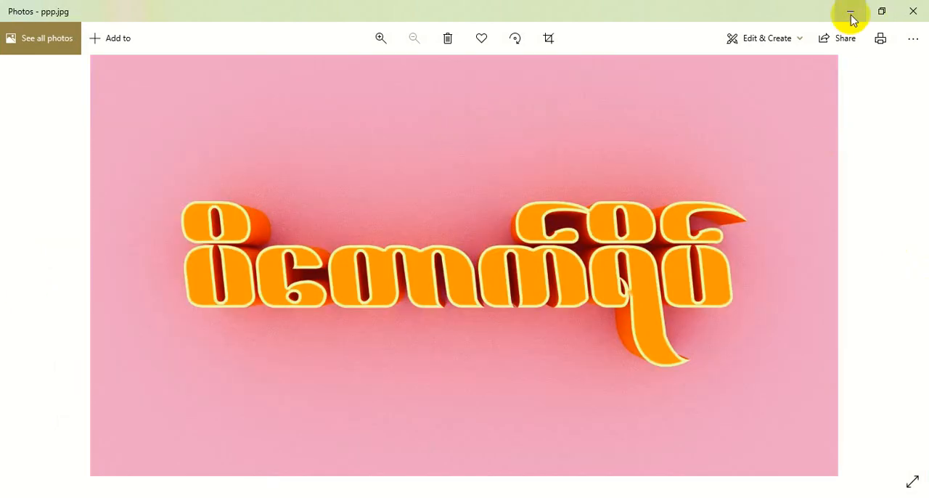